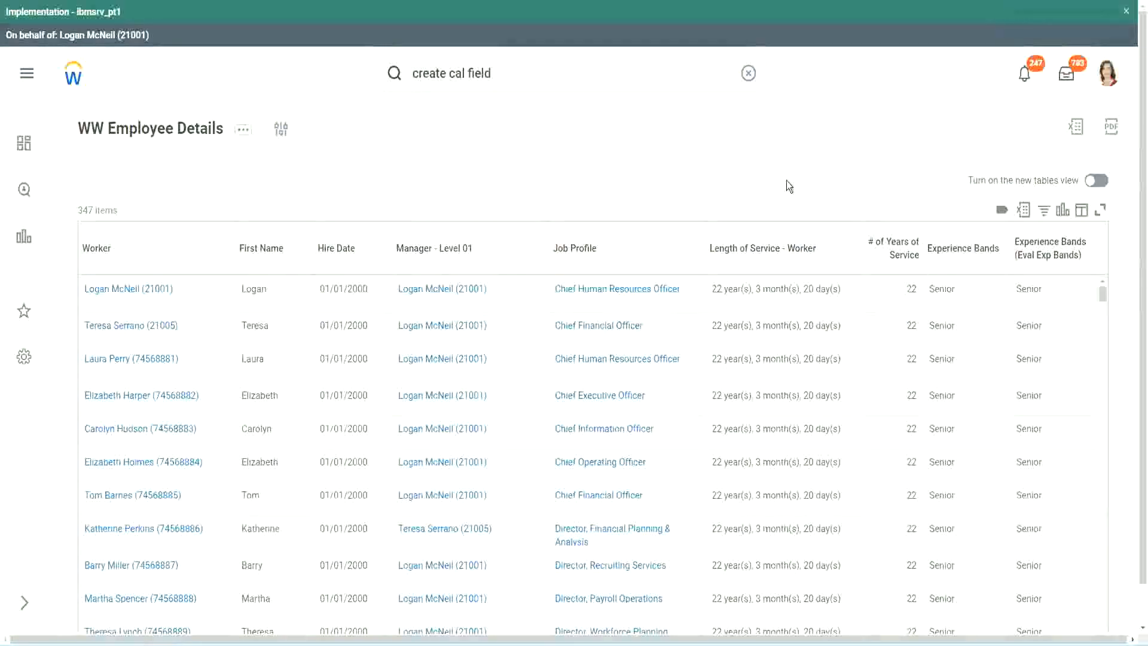
Copy the name of the Evaluate Expression calculated field that derives experience bands from years of service.
{"action": "left_click", "coordinate": [995, 283]}
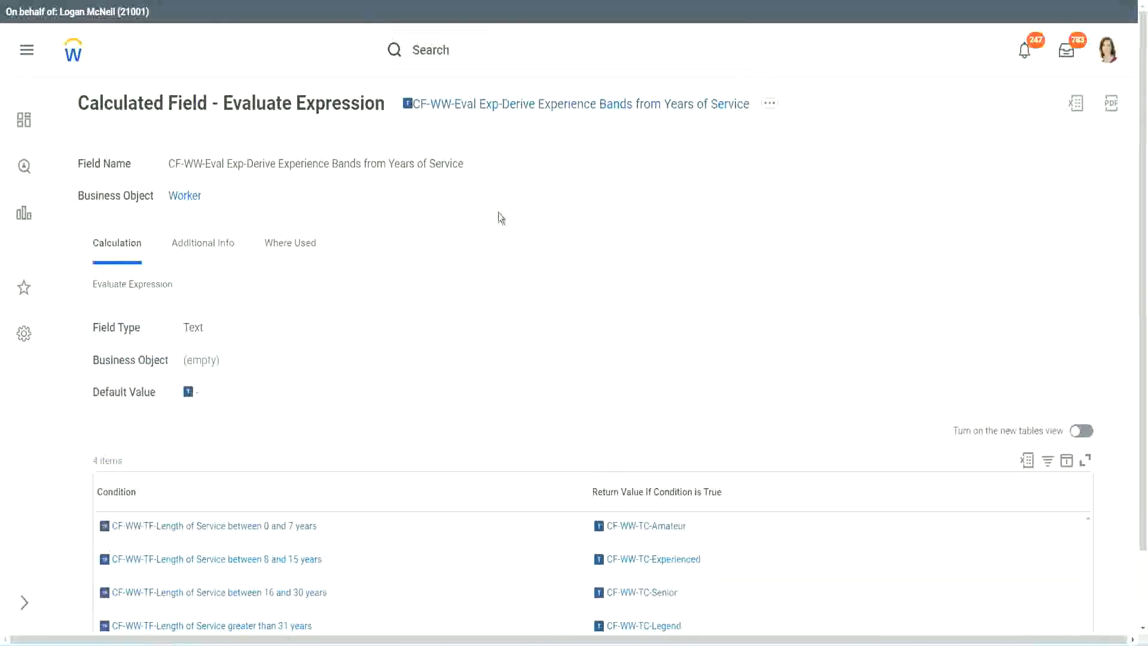
{"action": "right_click", "coordinate": [499, 107]}
{"action": "left_click", "coordinate": [537, 178]}
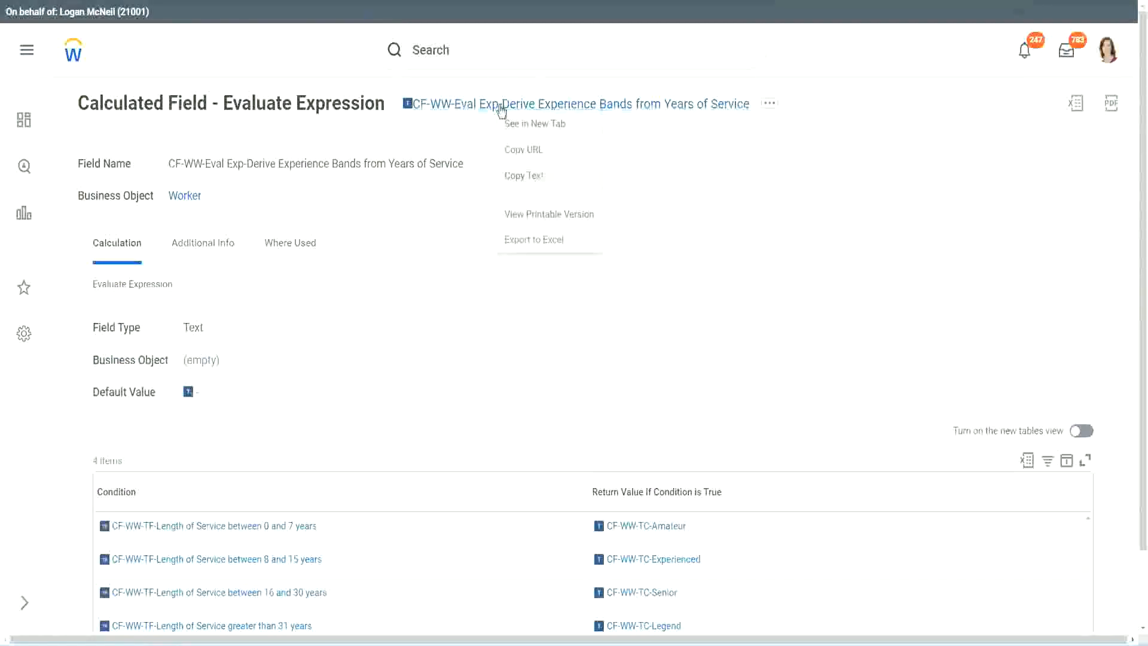
Search for "create calc field" and open the Create Calculated Field task.
{"action": "left_click", "coordinate": [481, 54]}
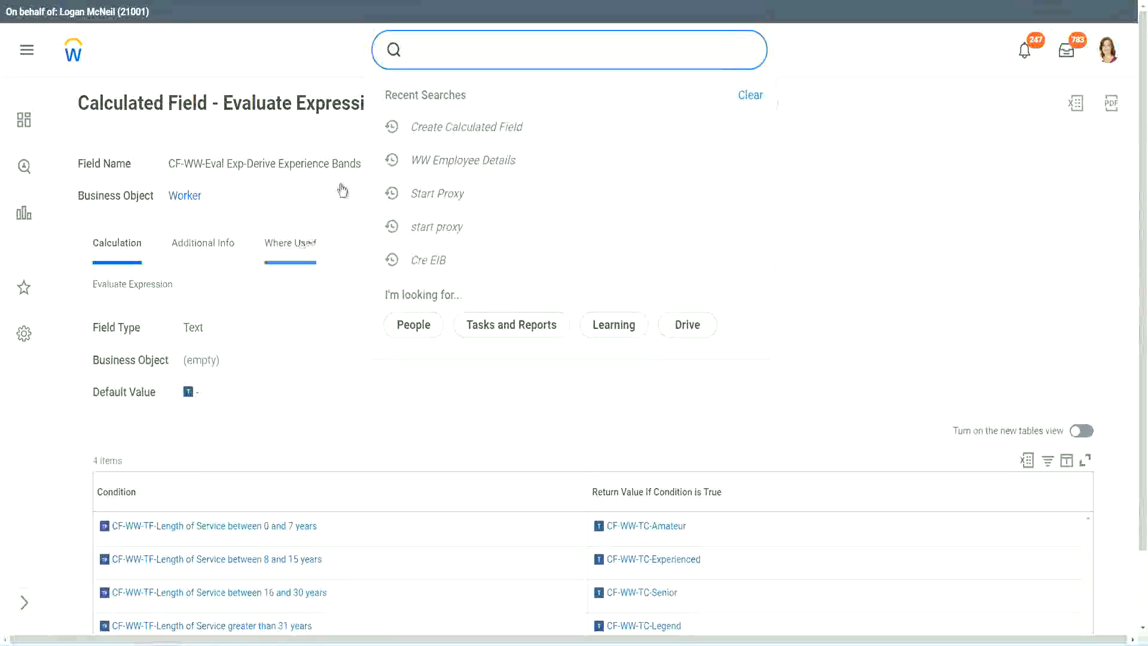
{"action": "left_click", "coordinate": [738, 112]}
{"action": "left_click", "coordinate": [455, 44]}
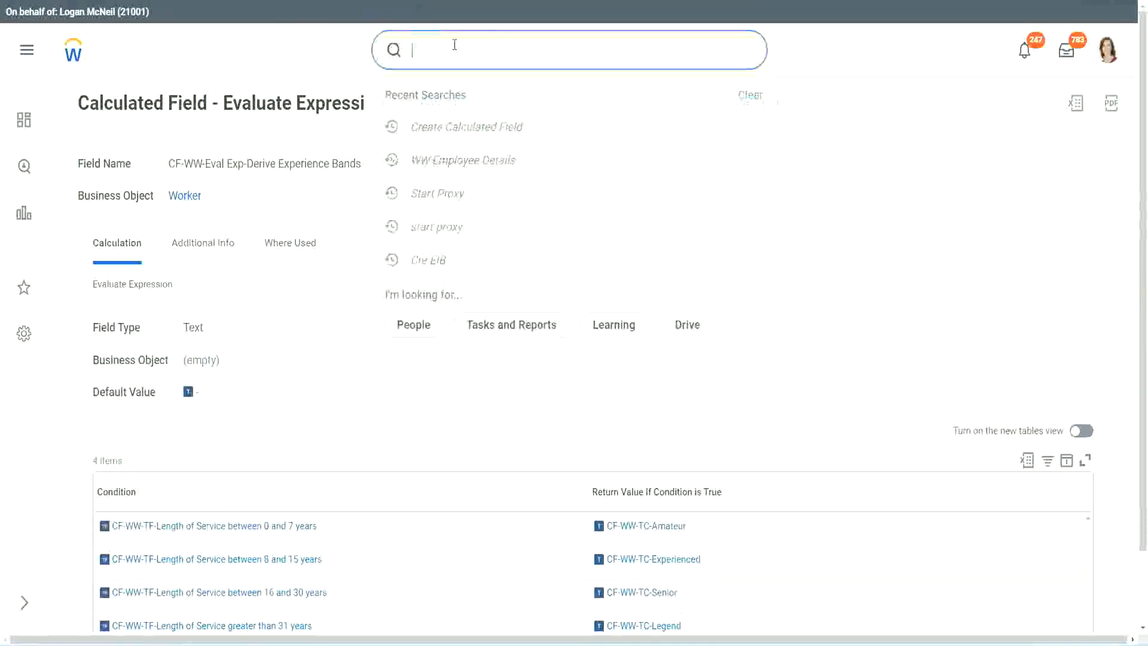
{"action": "type", "text": "create calc"}
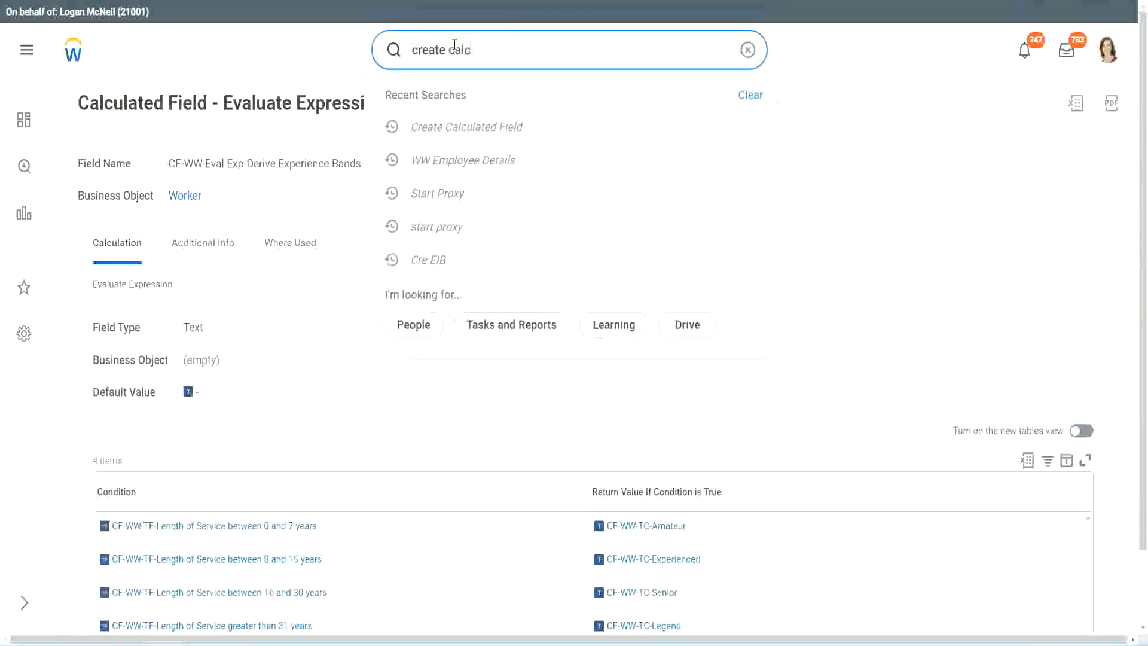
{"action": "type", "text": " field"}
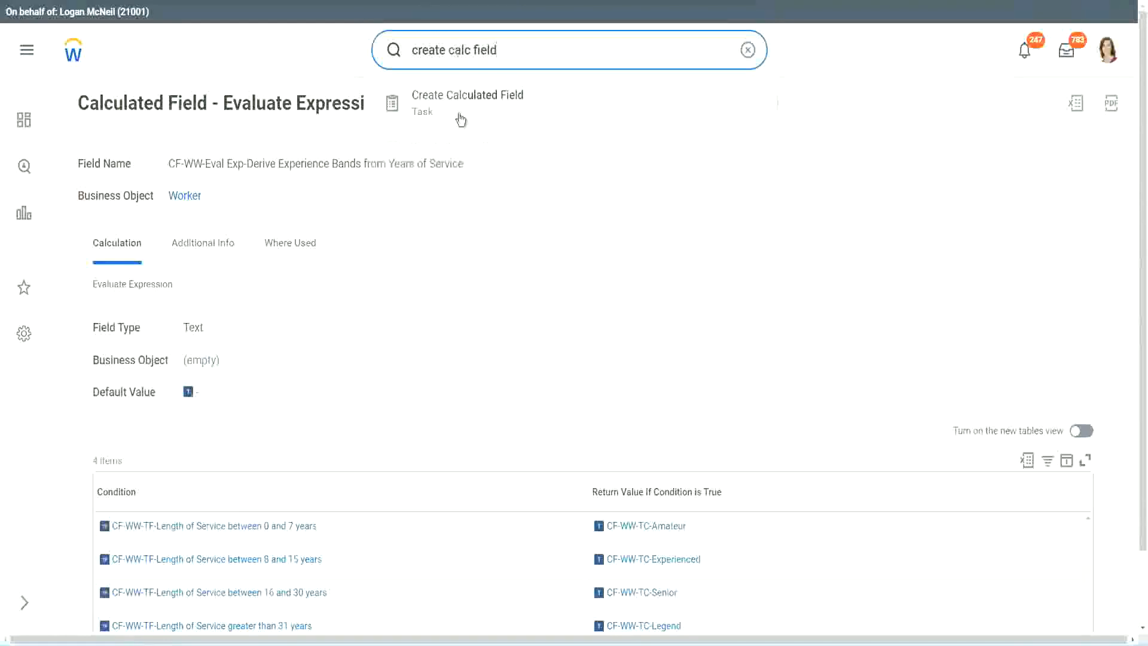
{"action": "left_click", "coordinate": [475, 111]}
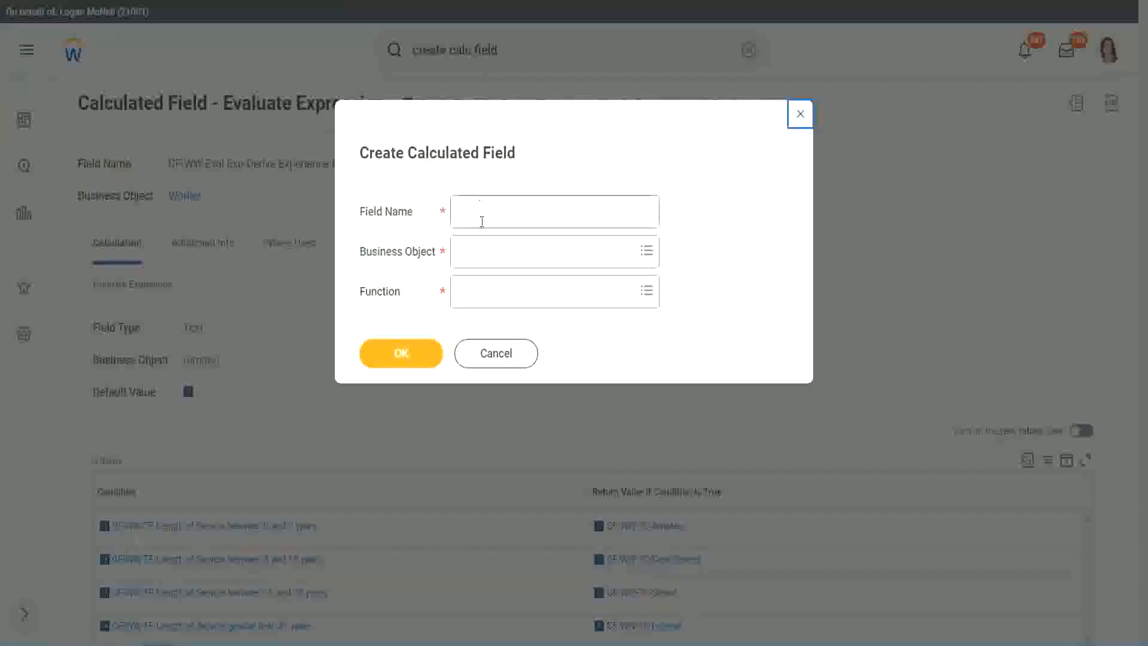
Name the new calculated field "CF-WW-LRB-Identify Experience Bands from years of Service".
{"action": "left_click", "coordinate": [483, 213]}
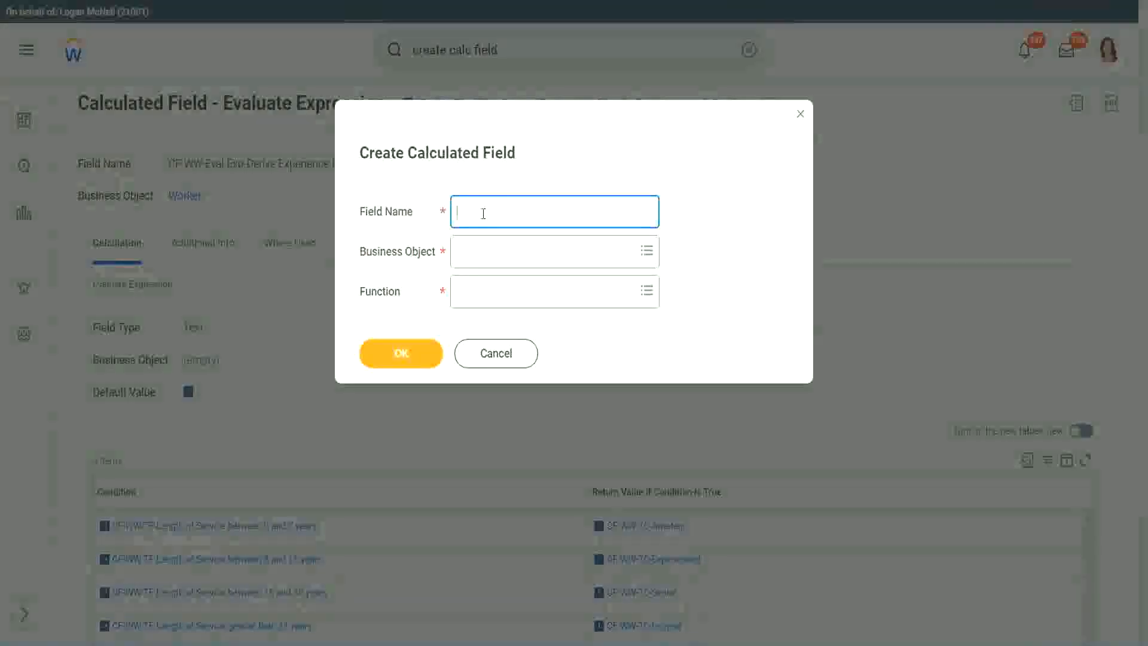
{"action": "type", "text": "CF"}
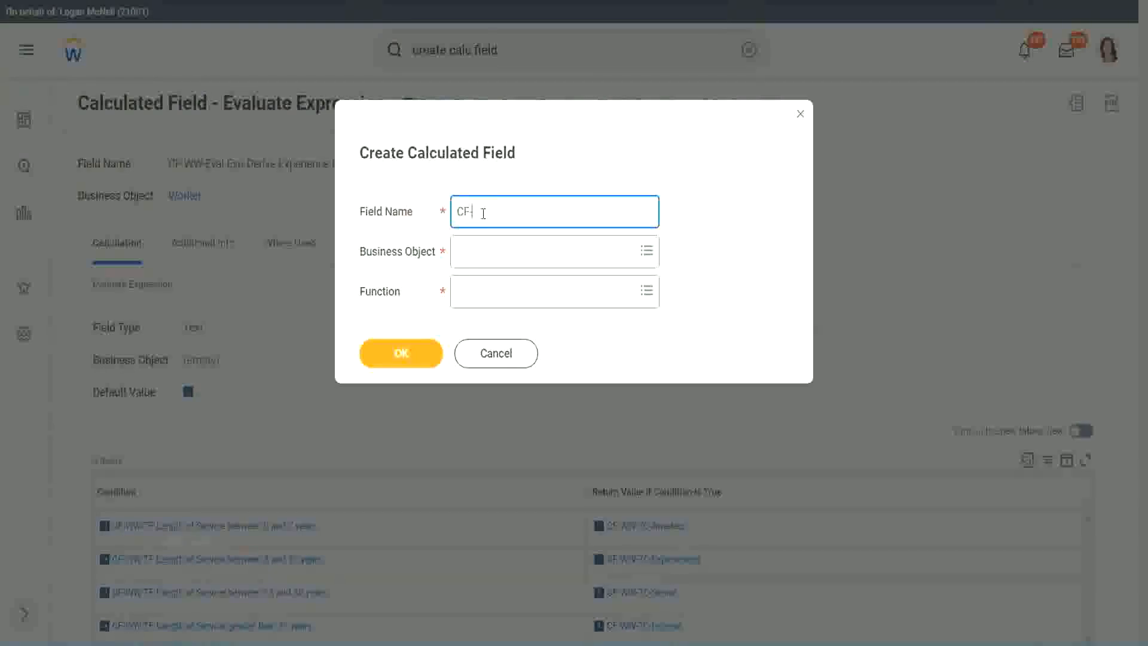
{"action": "type", "text": "-WW-LRB-Identify Exe"}
{"action": "key", "text": "BackSpace"}
{"action": "type", "text": "perienec"}
{"action": "key", "text": "BackSpace"}
{"action": "key", "text": "BackSpace"}
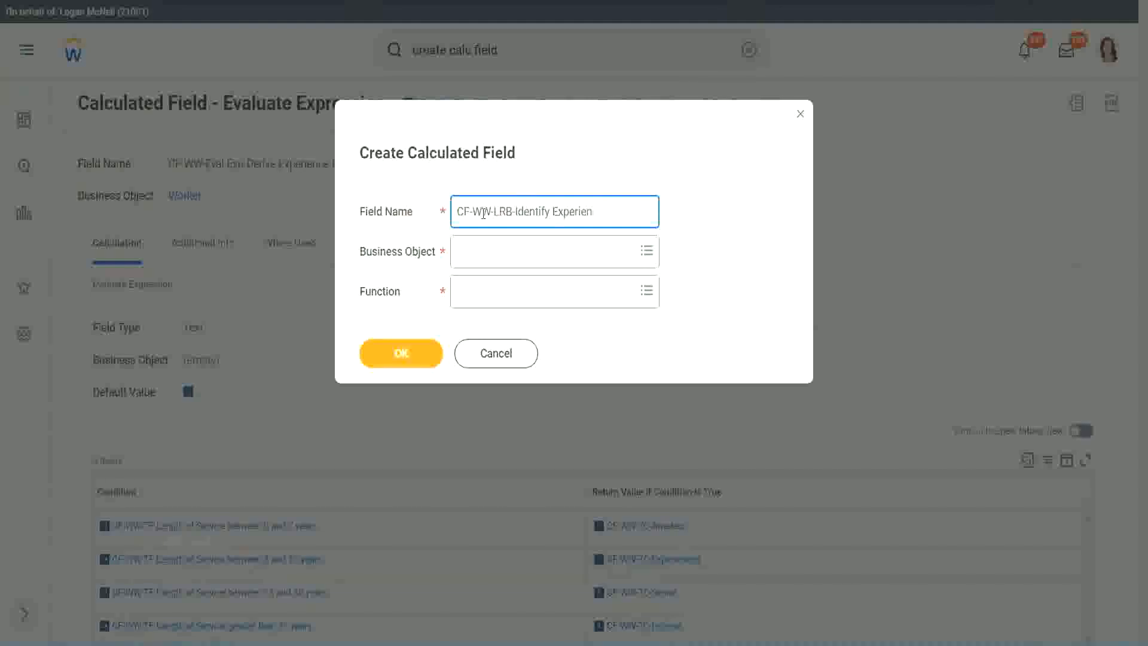
{"action": "type", "text": "ce Bands from years of Service"}
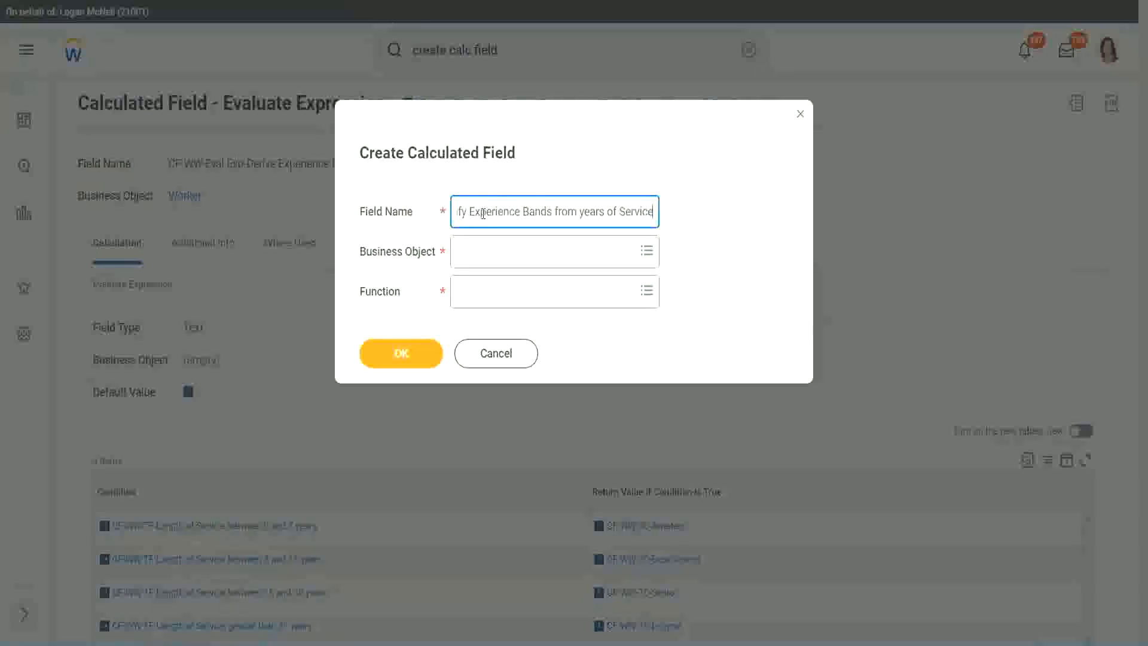
Set the business object to Worker and the function to Lookup Range Band, and confirm the new calculated field.
{"action": "key", "text": "Tab"}
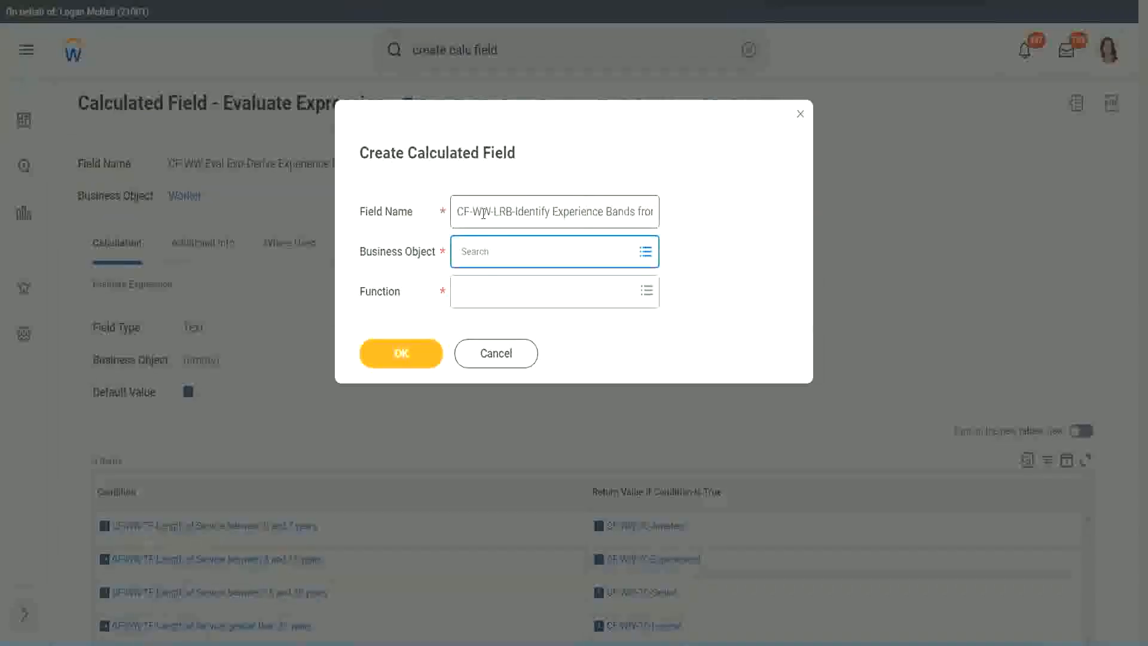
{"action": "type", "text": "worker"}
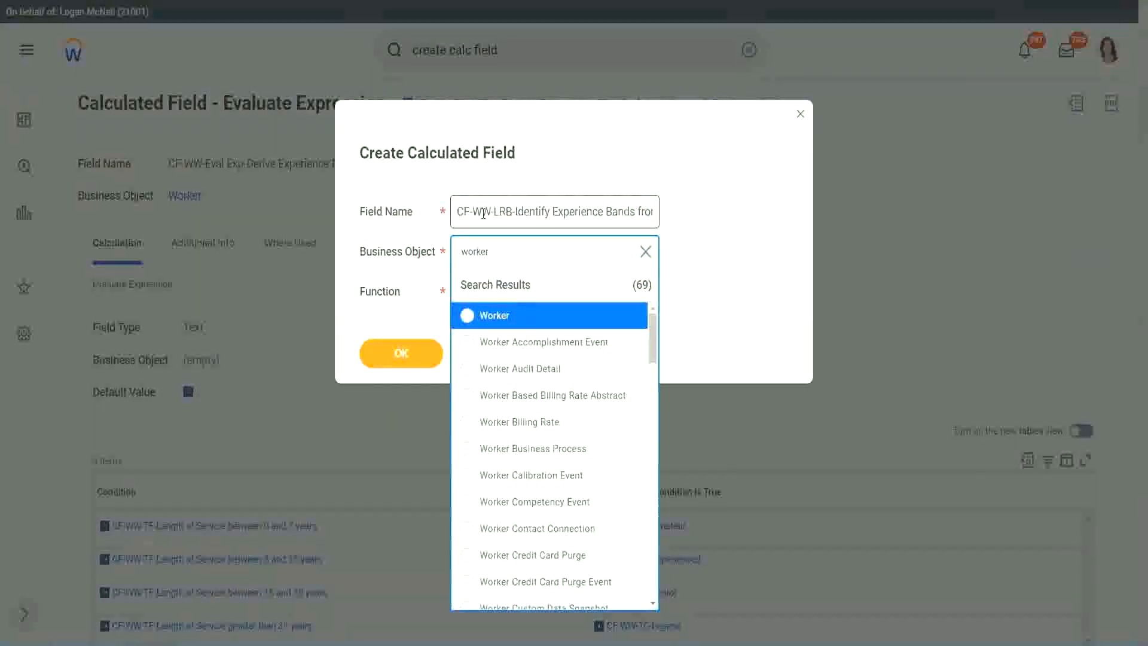
{"action": "key", "text": "Return"}
{"action": "key", "text": "Tab"}
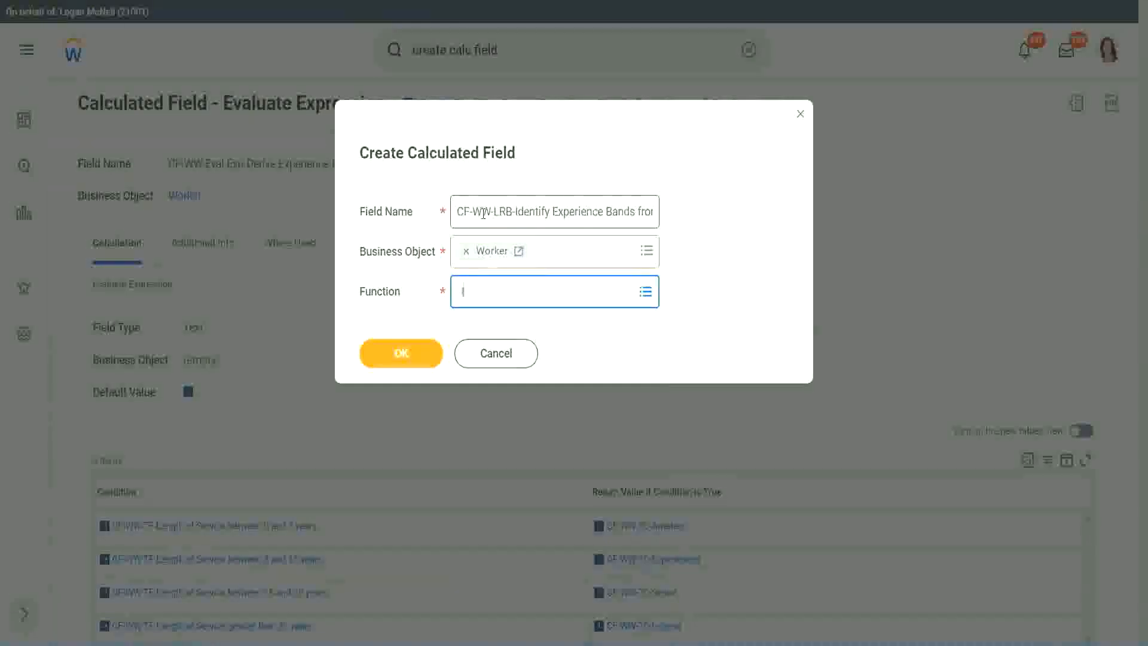
{"action": "type", "text": "loo"}
{"action": "key", "text": "Return"}
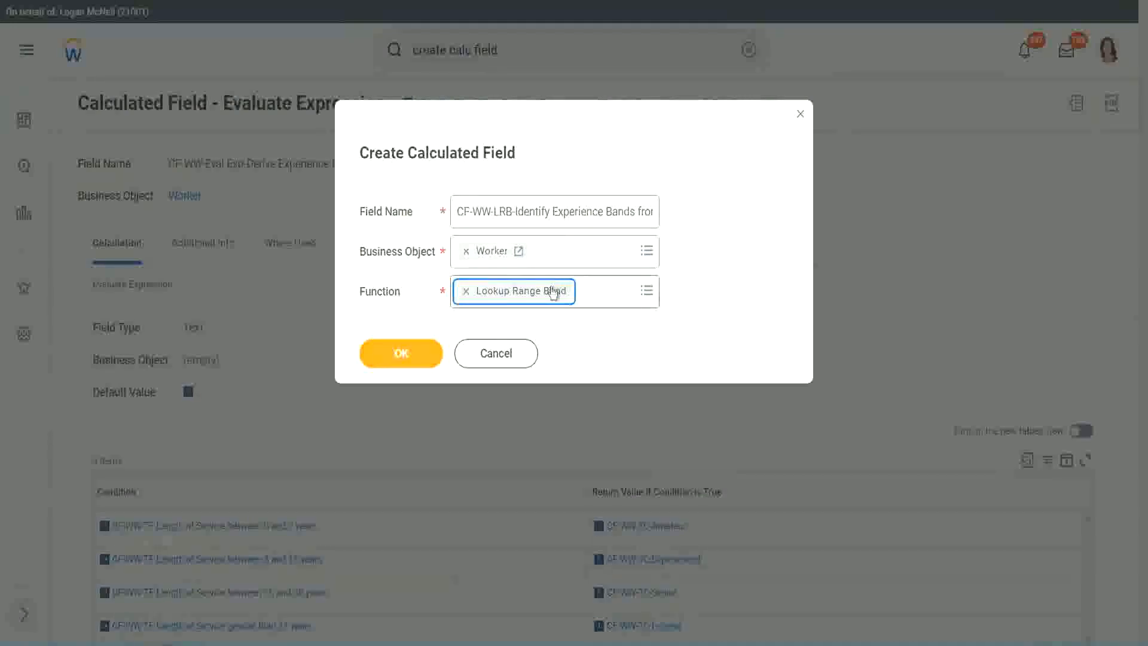
{"action": "left_click", "coordinate": [410, 353]}
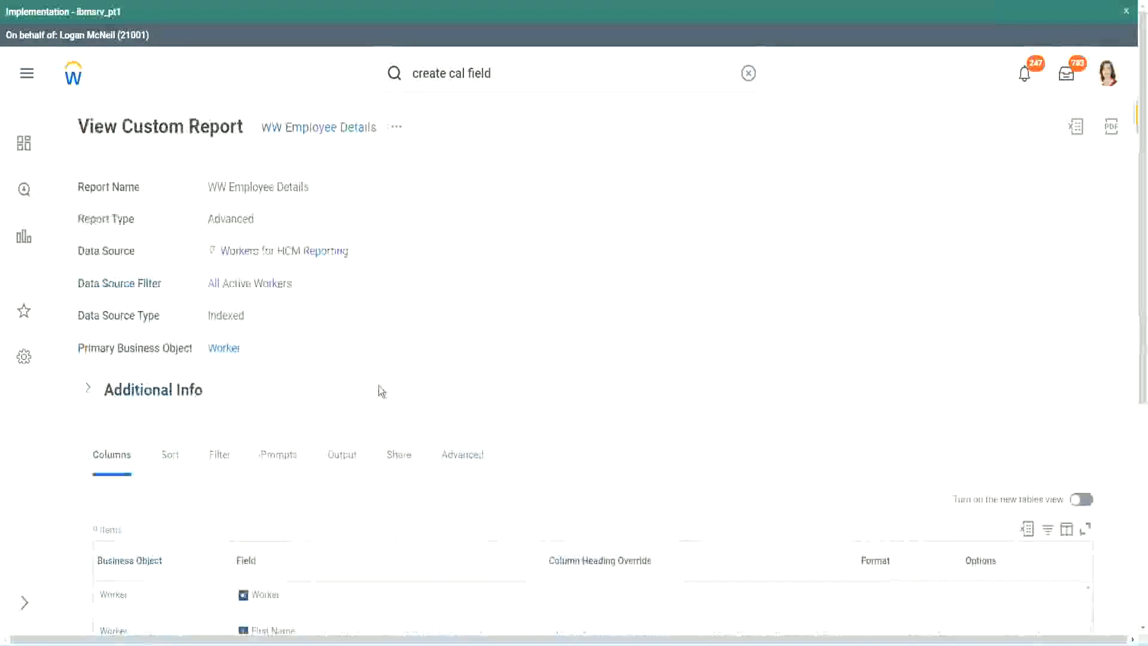
Copy the field name "CF-WW-Convert Text To Number-Number of Years from Length of Service" from the report's columns and set it as the Source Field.
{"action": "scroll", "coordinate": [383, 389], "scroll_direction": "down", "scroll_amount": 5}
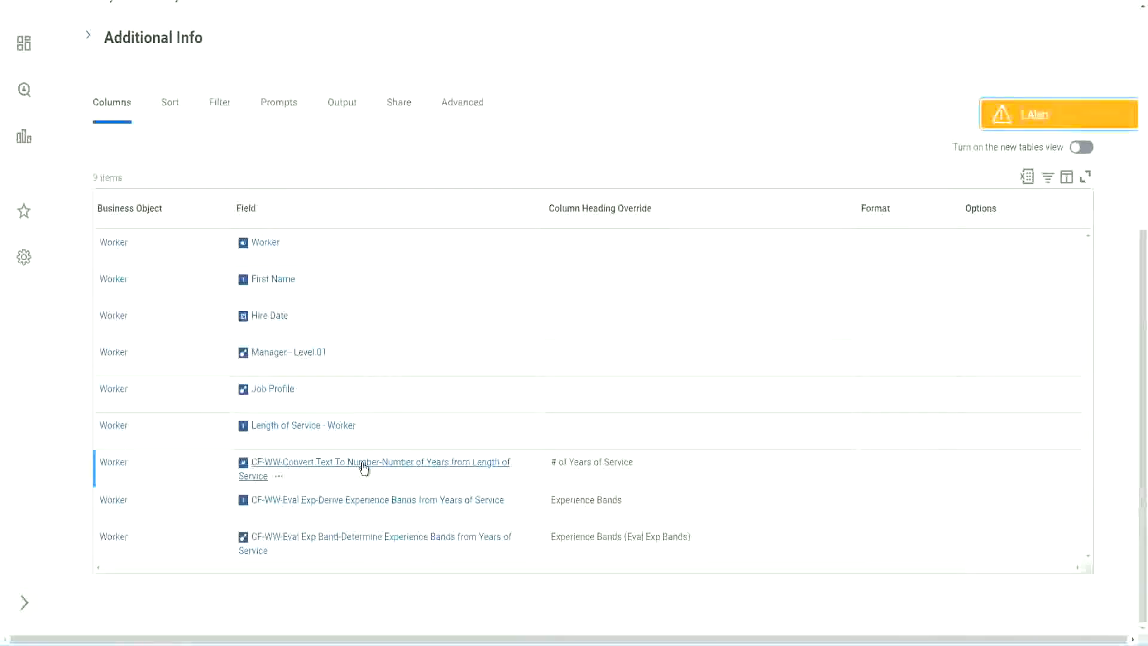
{"action": "right_click", "coordinate": [363, 467]}
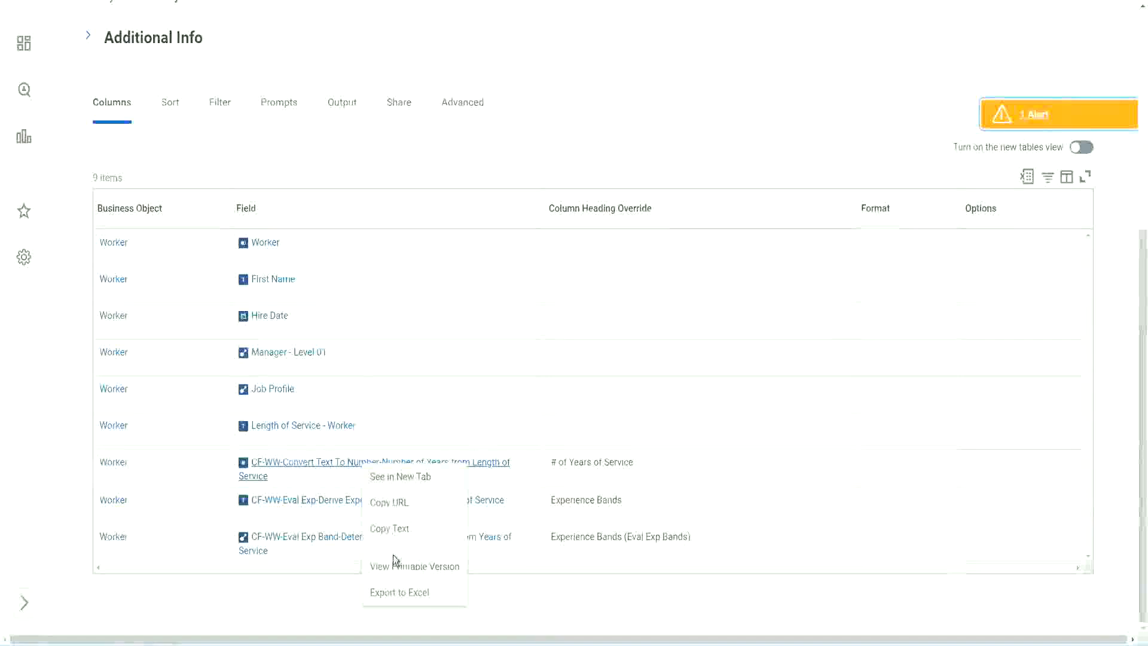
{"action": "left_click", "coordinate": [389, 528]}
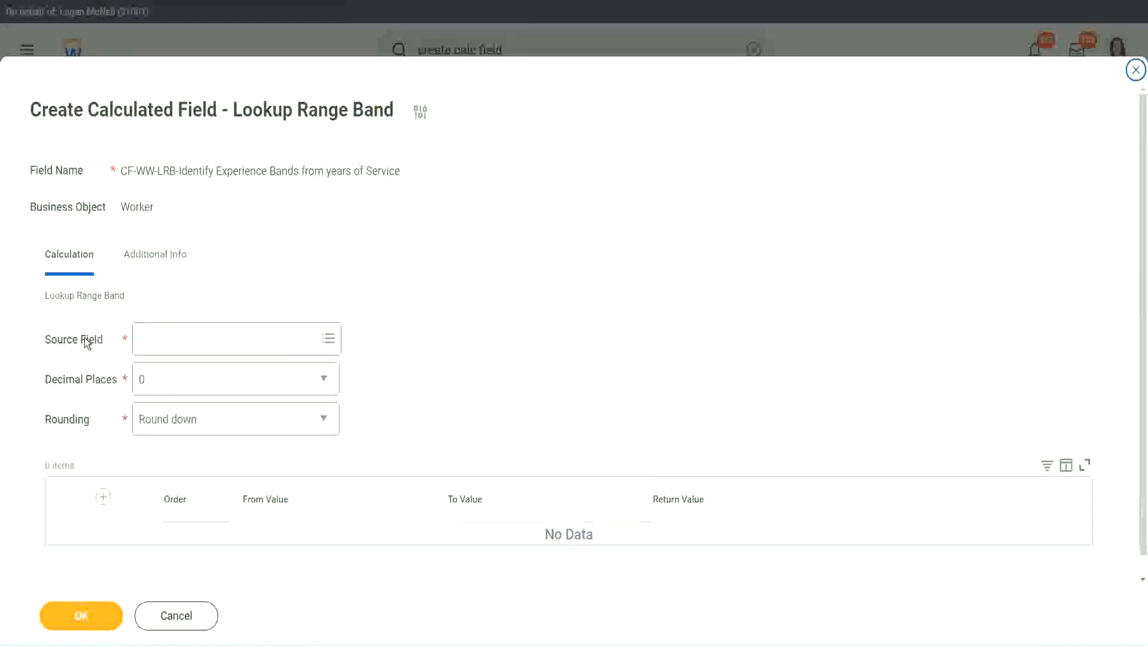
{"action": "left_click", "coordinate": [178, 339]}
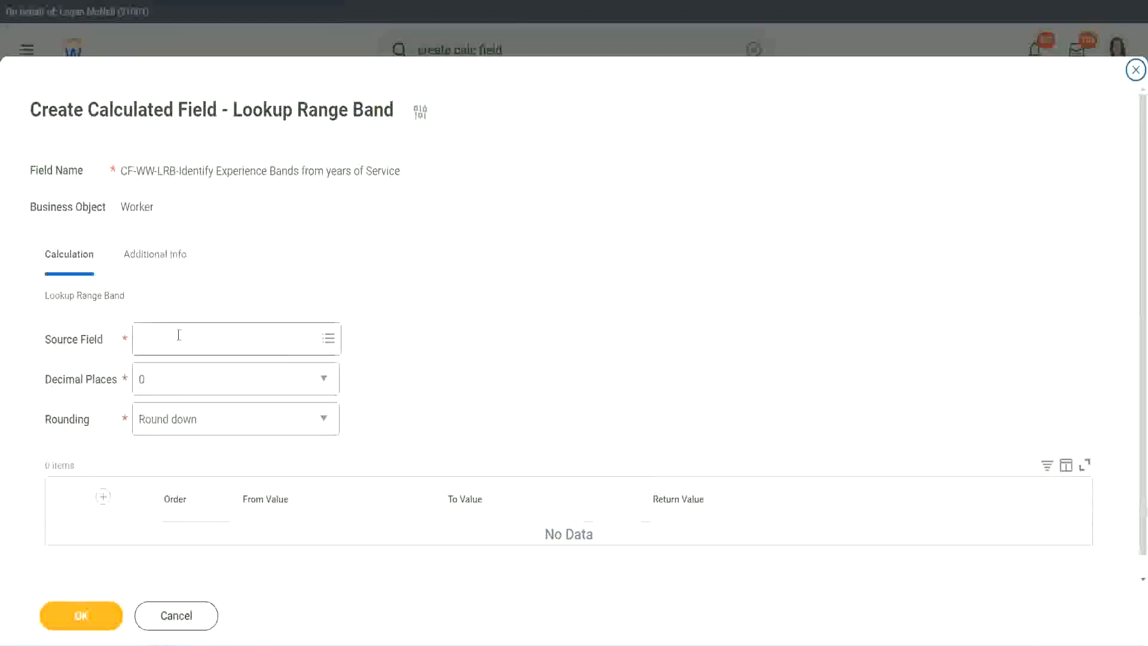
{"action": "key", "text": "ctrl+v"}
{"action": "key", "text": "Return"}
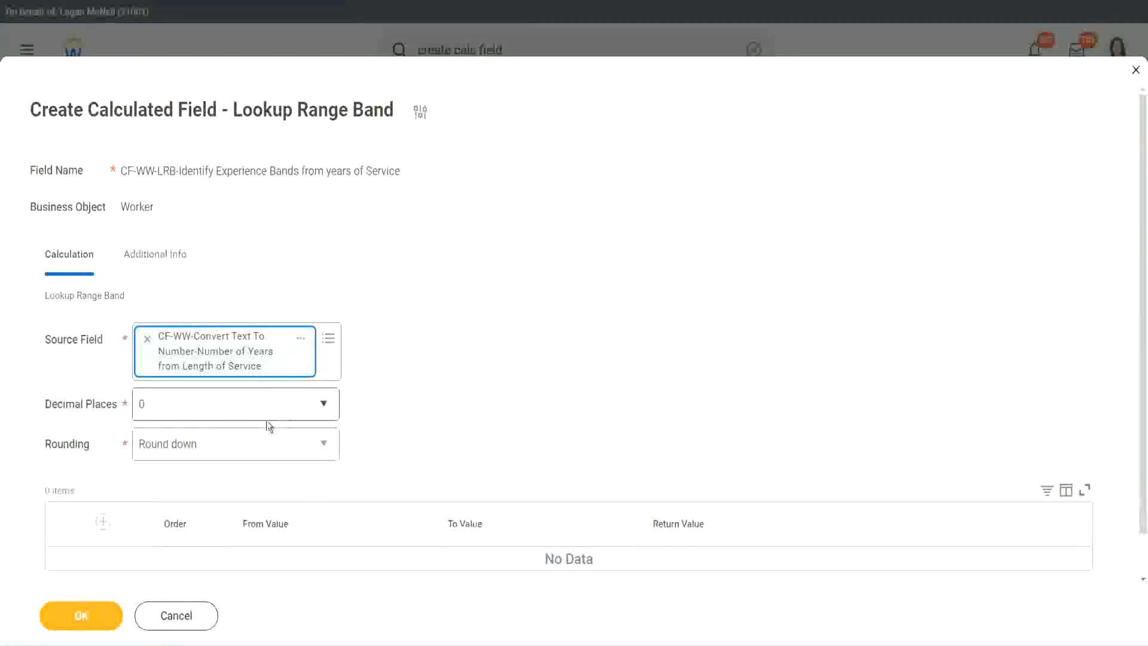
Keep Decimal Places at 0 and set Rounding to Round for the lookup range band.
{"action": "left_click", "coordinate": [224, 411]}
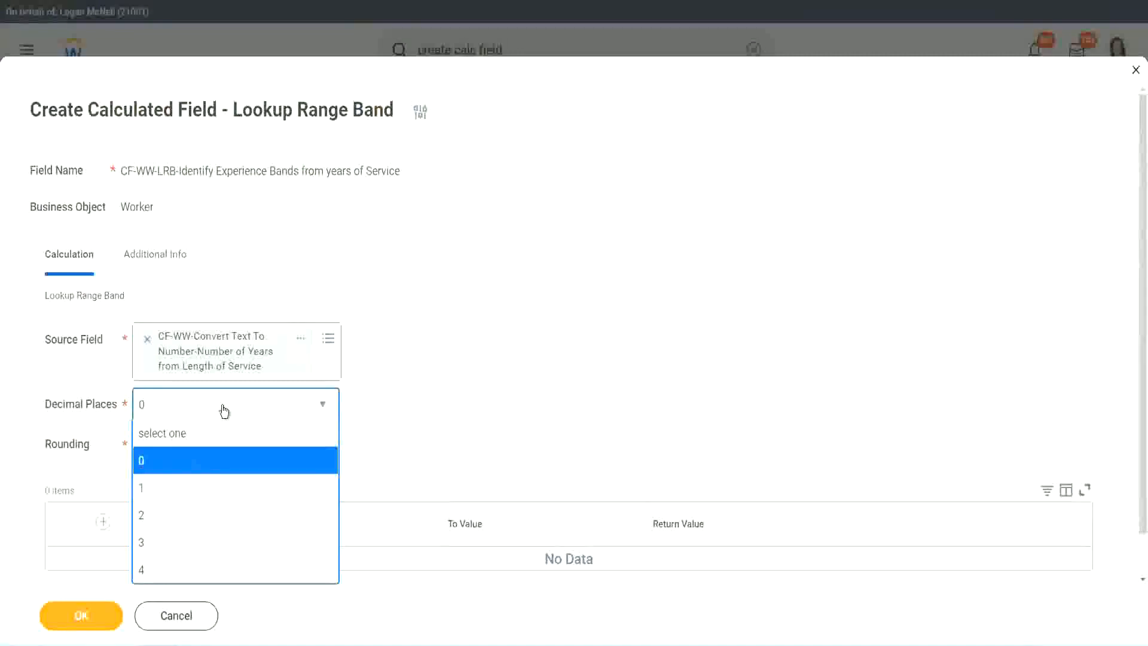
{"action": "left_click", "coordinate": [447, 392]}
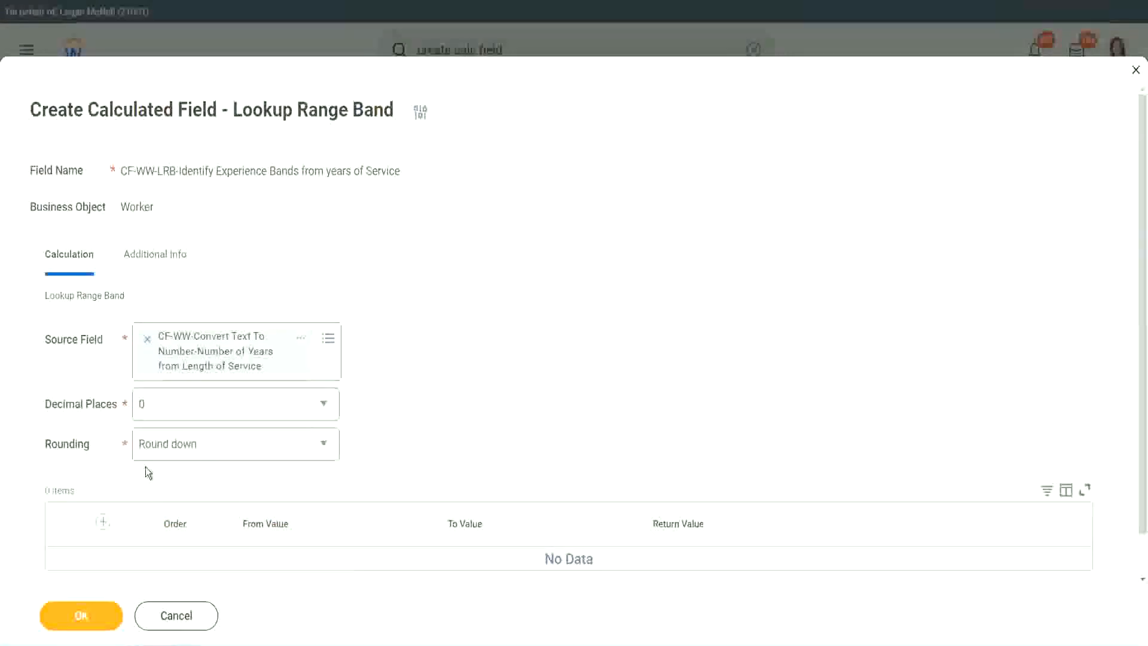
{"action": "left_click", "coordinate": [185, 448]}
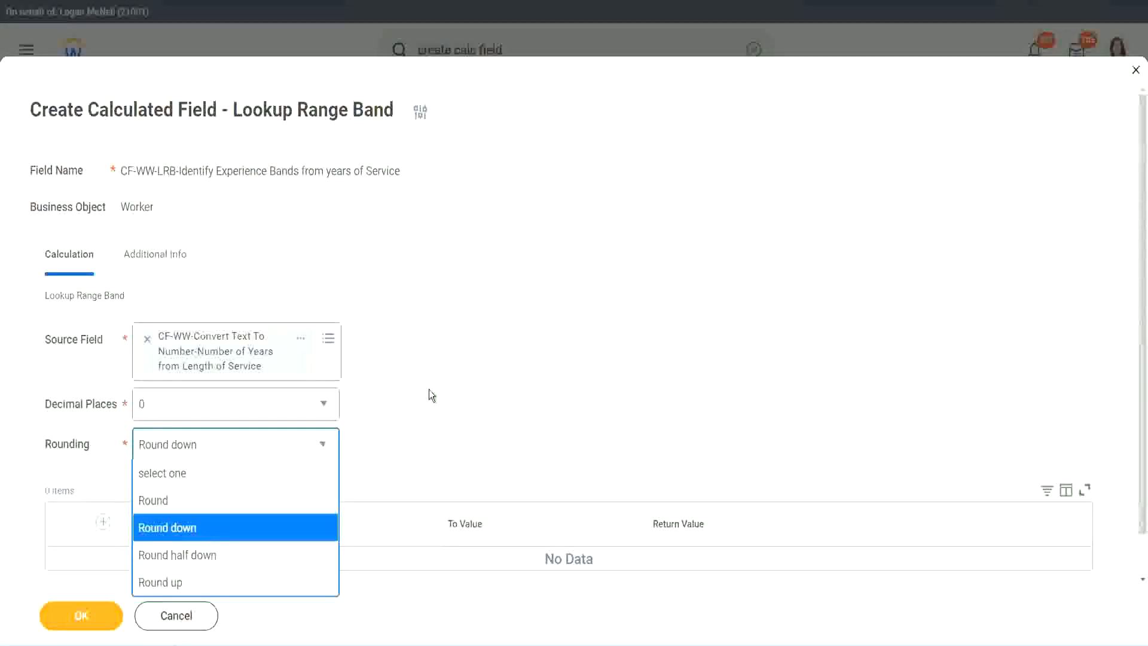
{"action": "left_click", "coordinate": [403, 440]}
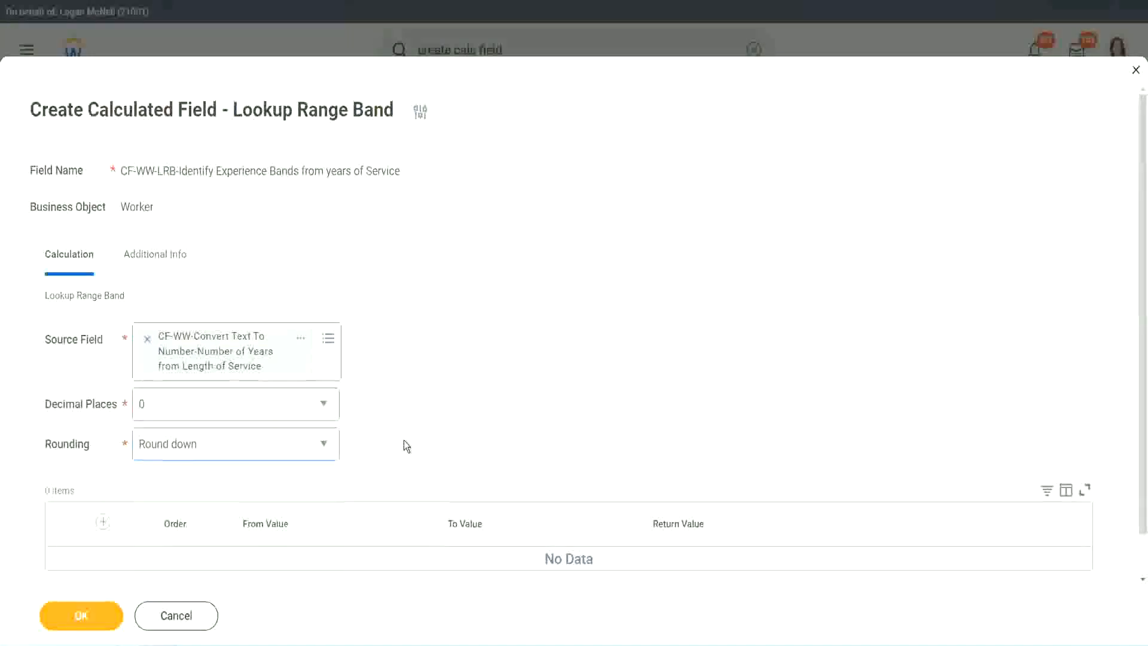
{"action": "left_click", "coordinate": [193, 441]}
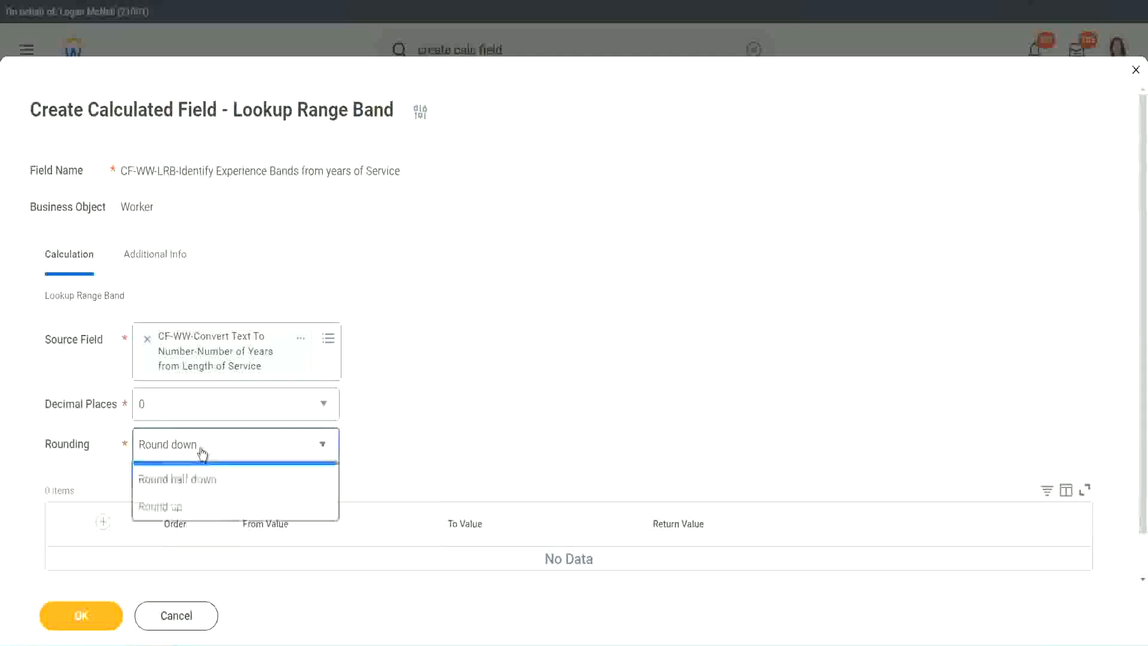
{"action": "left_click", "coordinate": [193, 501]}
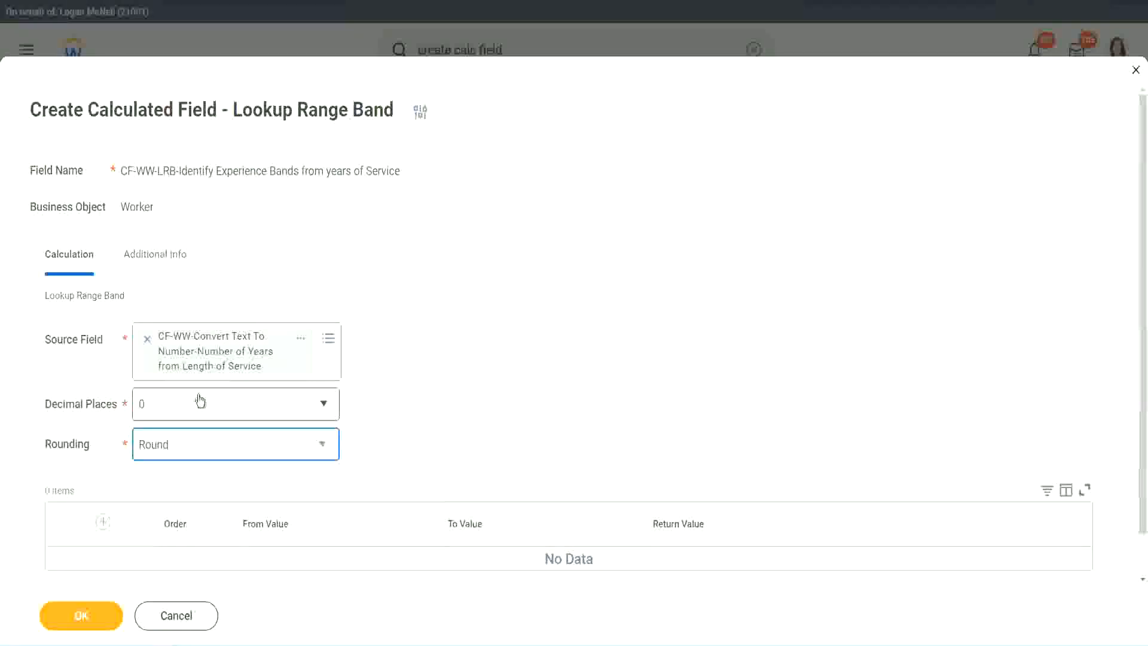
Add the first range row from 0 to 7 with the return value "Amateur".
{"action": "left_click", "coordinate": [104, 523]}
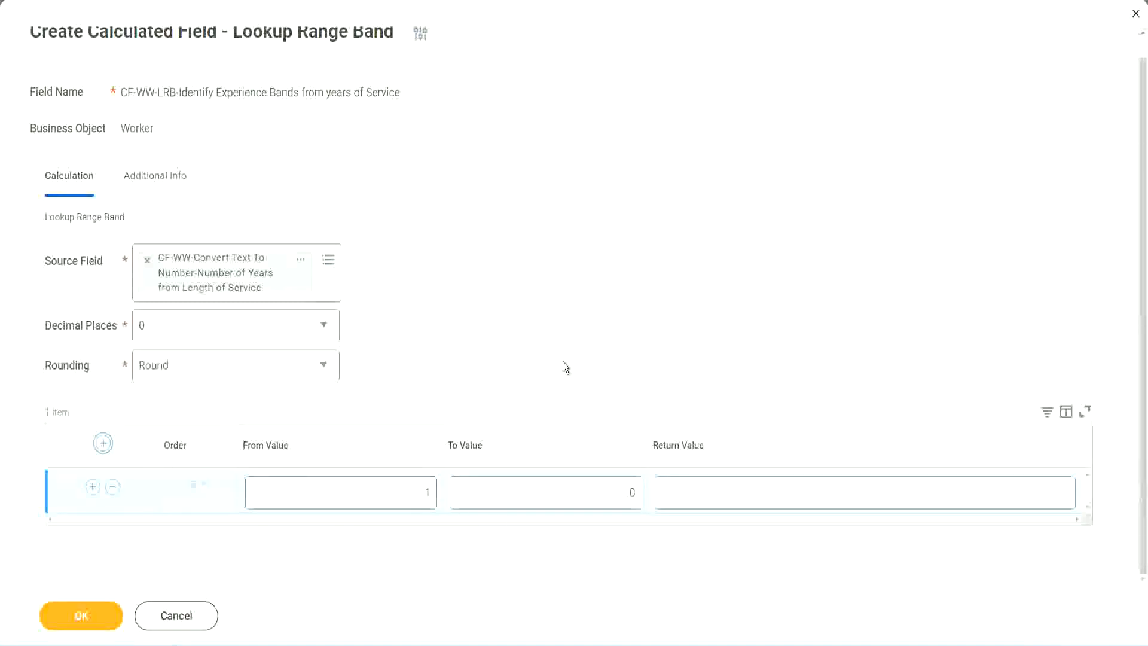
{"action": "left_click", "coordinate": [420, 496]}
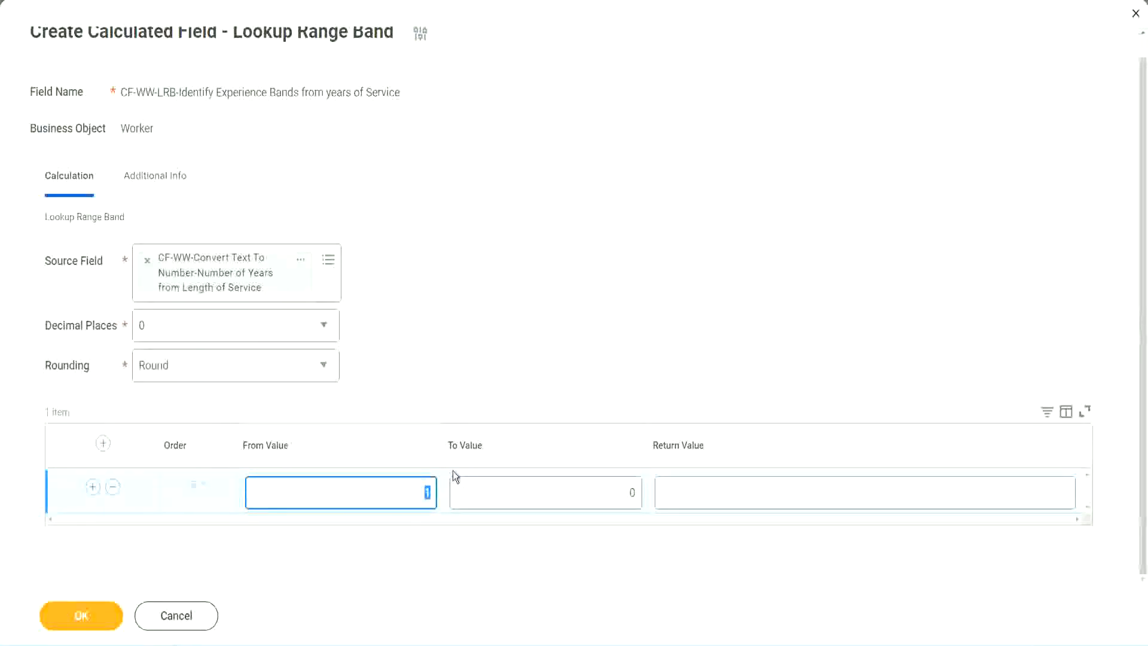
{"action": "type", "text": "0"}
{"action": "key", "text": "Tab"}
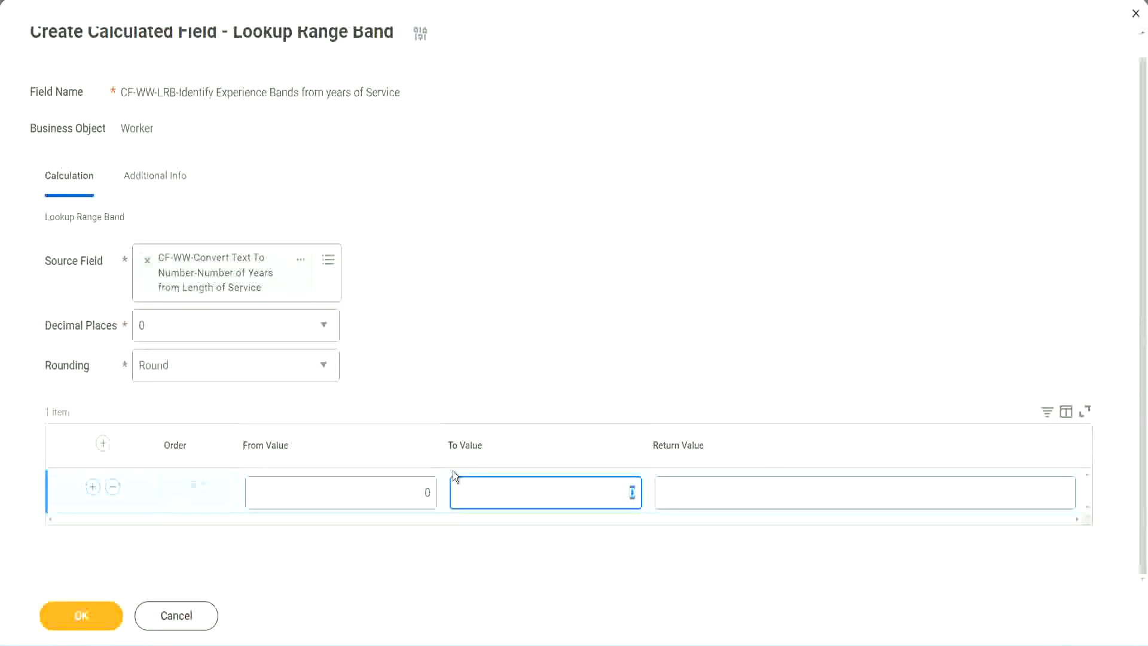
{"action": "type", "text": "7"}
{"action": "key", "text": "Tab"}
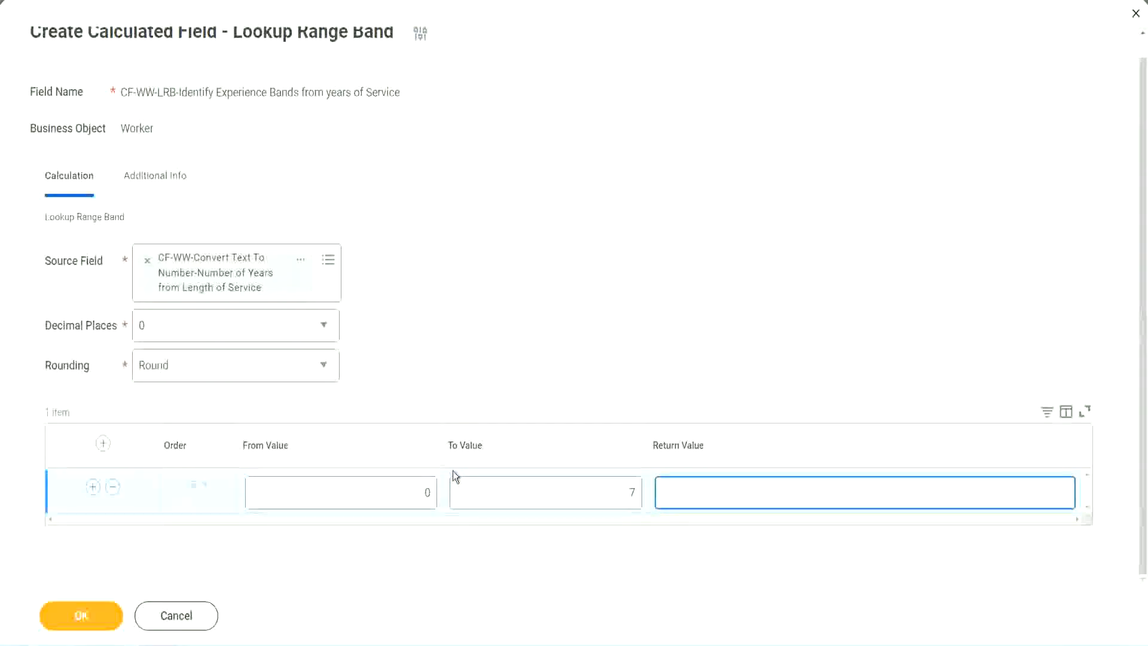
{"action": "type", "text": "Amateur"}
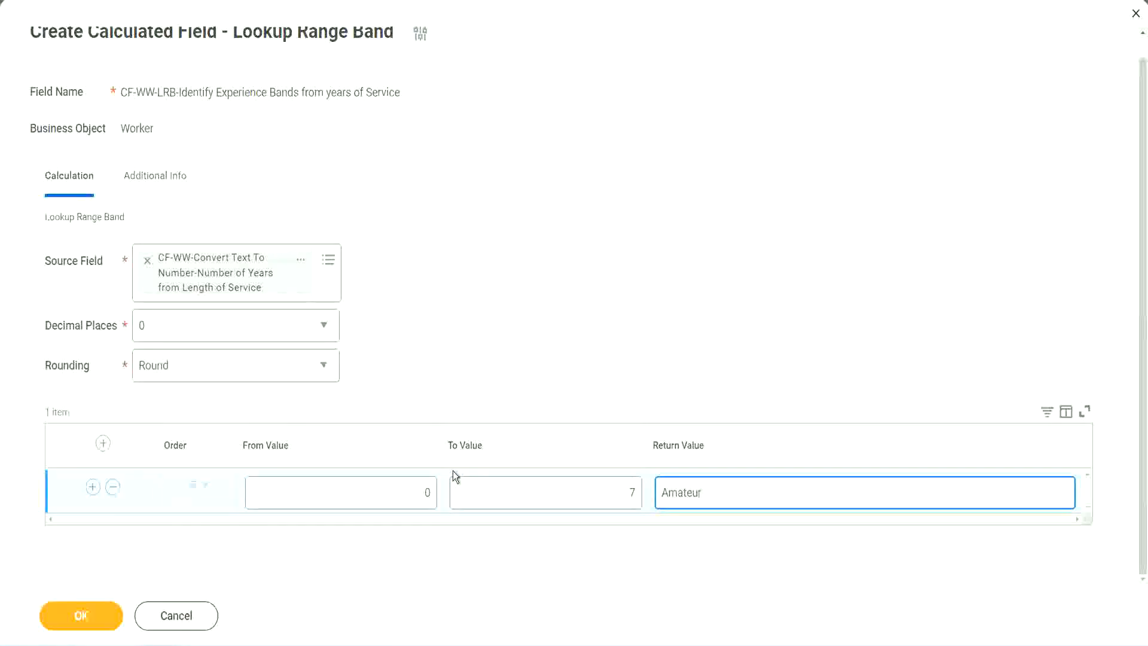
{"action": "left_click", "coordinate": [397, 501]}
{"action": "left_click", "coordinate": [614, 483]}
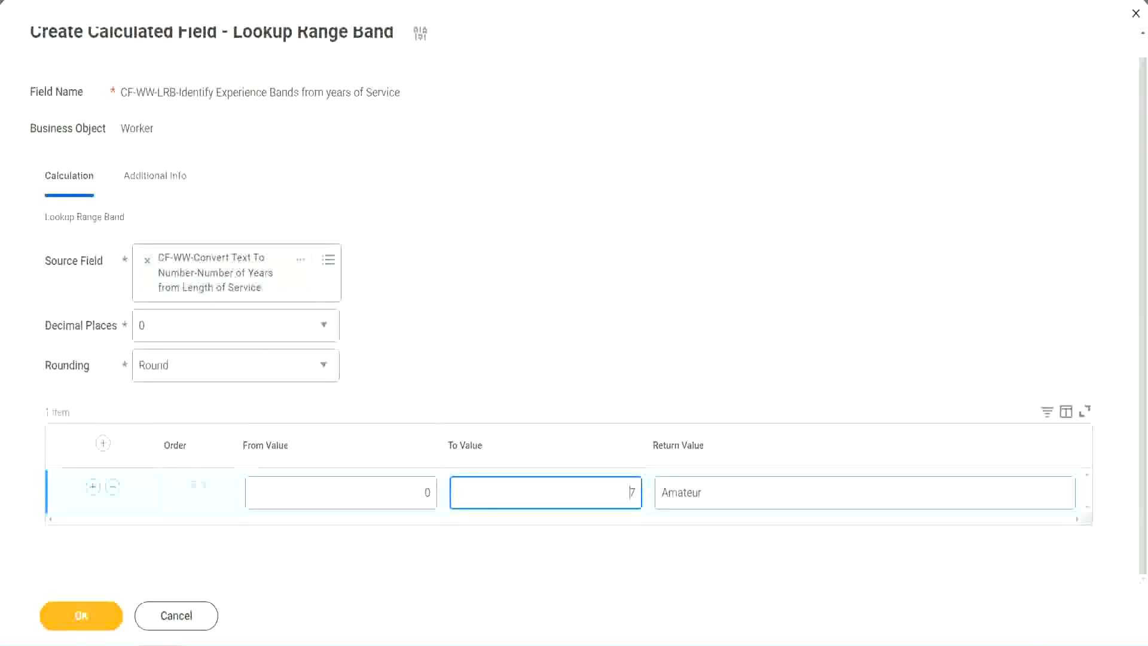
{"action": "left_click_drag", "start_coordinate": [480, 416], "coordinate": [288, 297]}
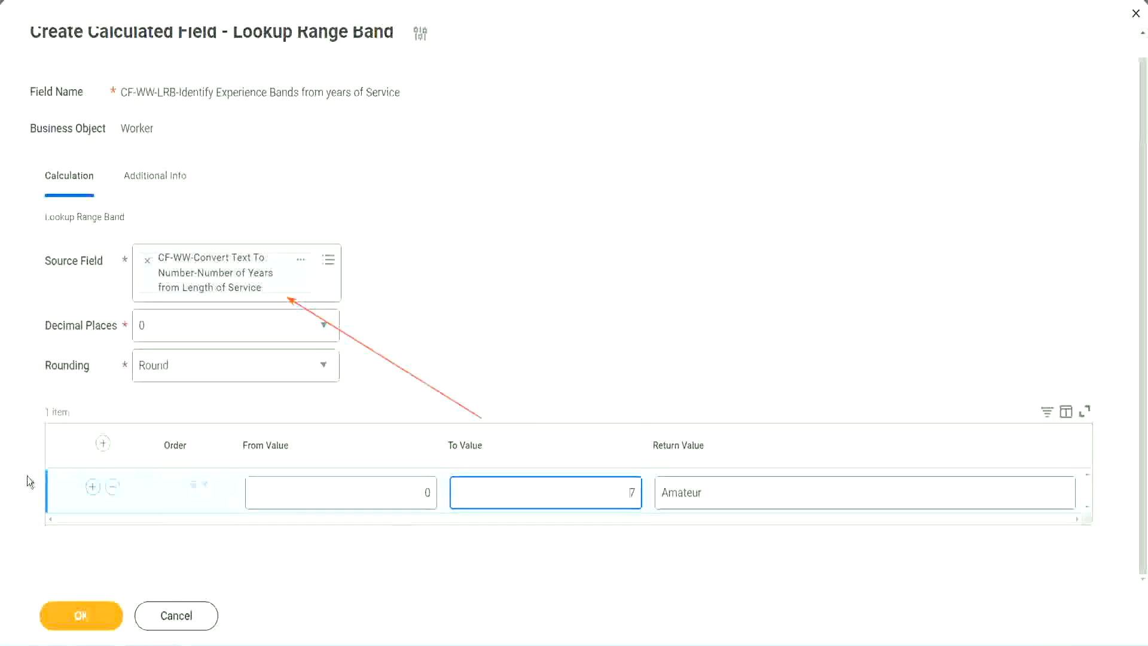
Add a second range row from 8 to 15 with the return value "Experienced".
{"action": "left_click", "coordinate": [92, 487]}
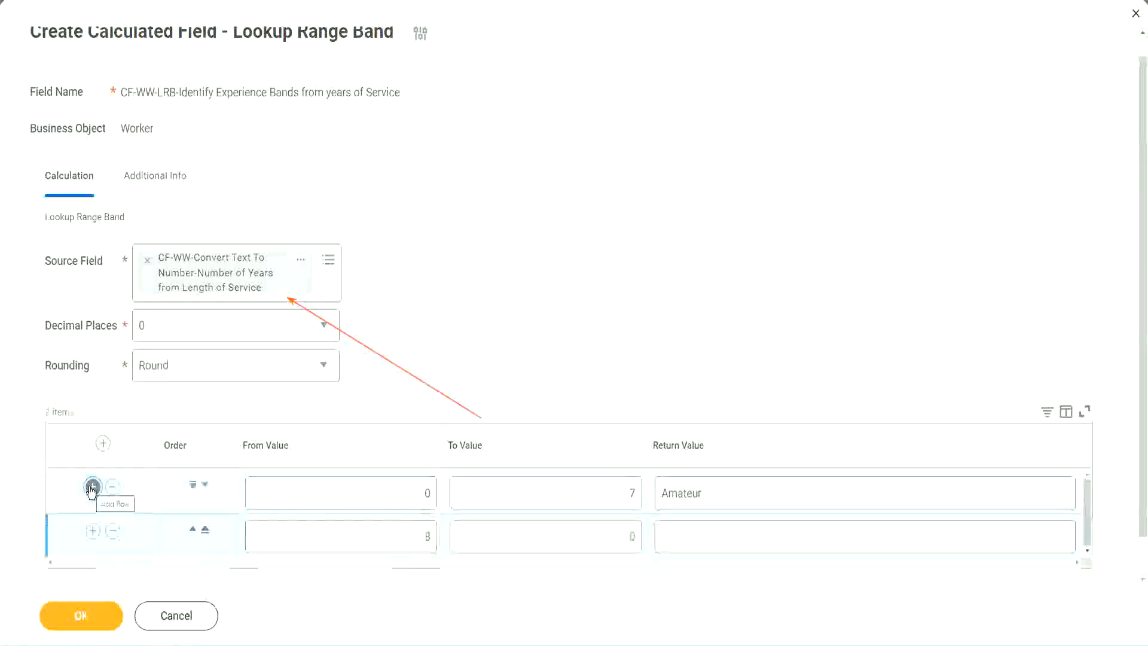
{"action": "left_click", "coordinate": [435, 537]}
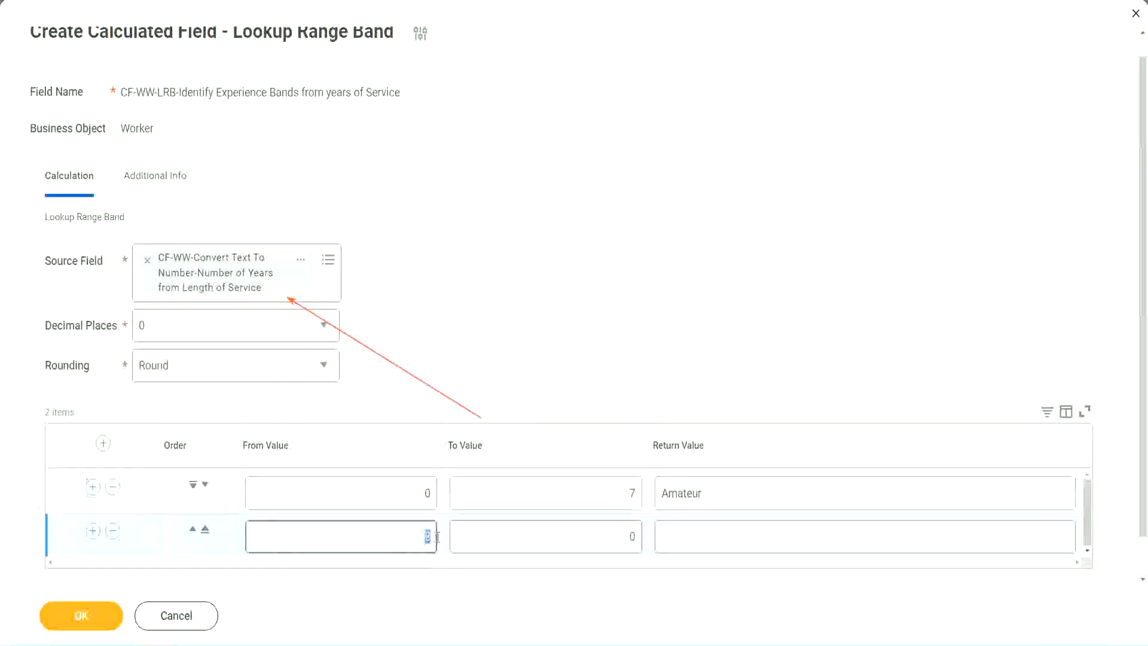
{"action": "left_click", "coordinate": [419, 492]}
{"action": "left_click", "coordinate": [624, 498]}
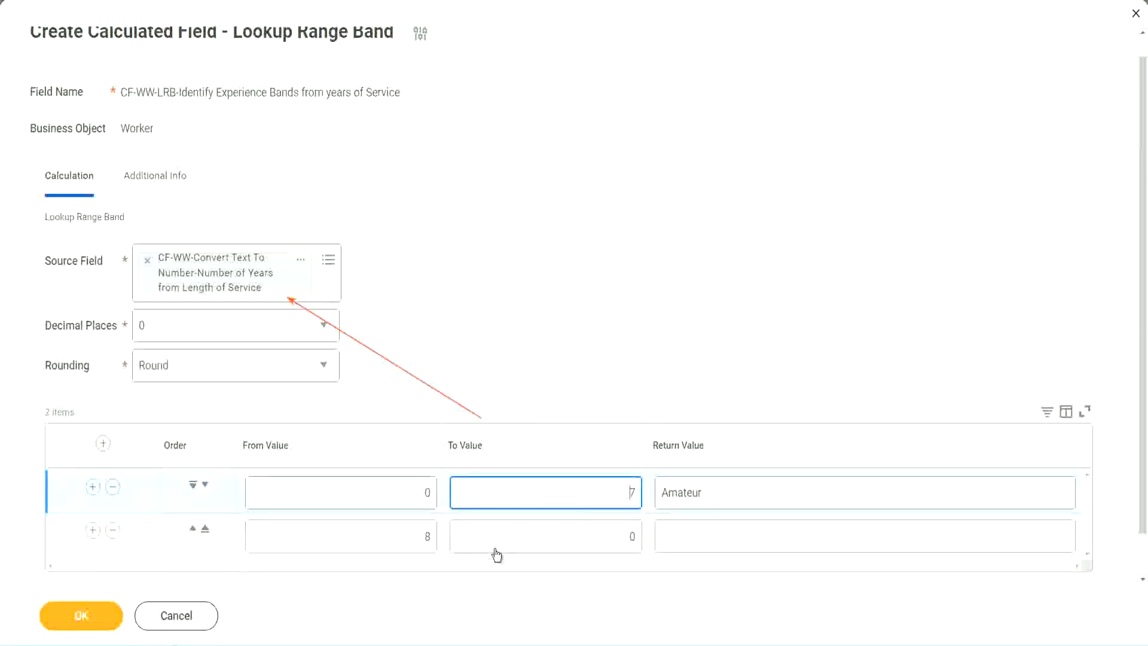
{"action": "left_click", "coordinate": [406, 538]}
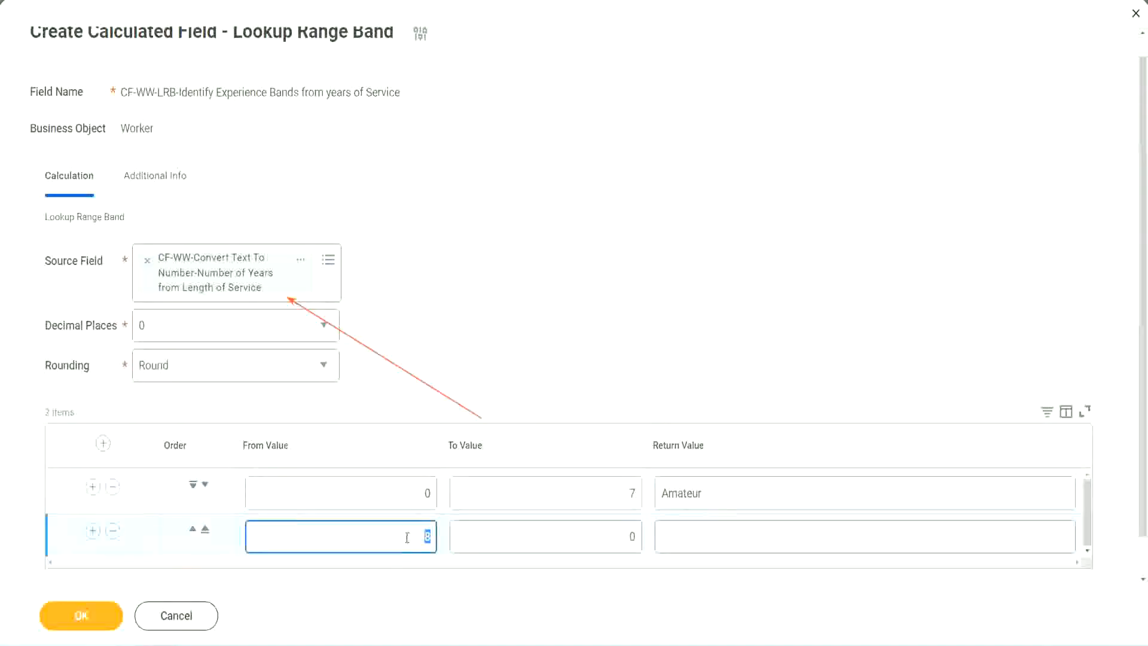
{"action": "left_click", "coordinate": [406, 537]}
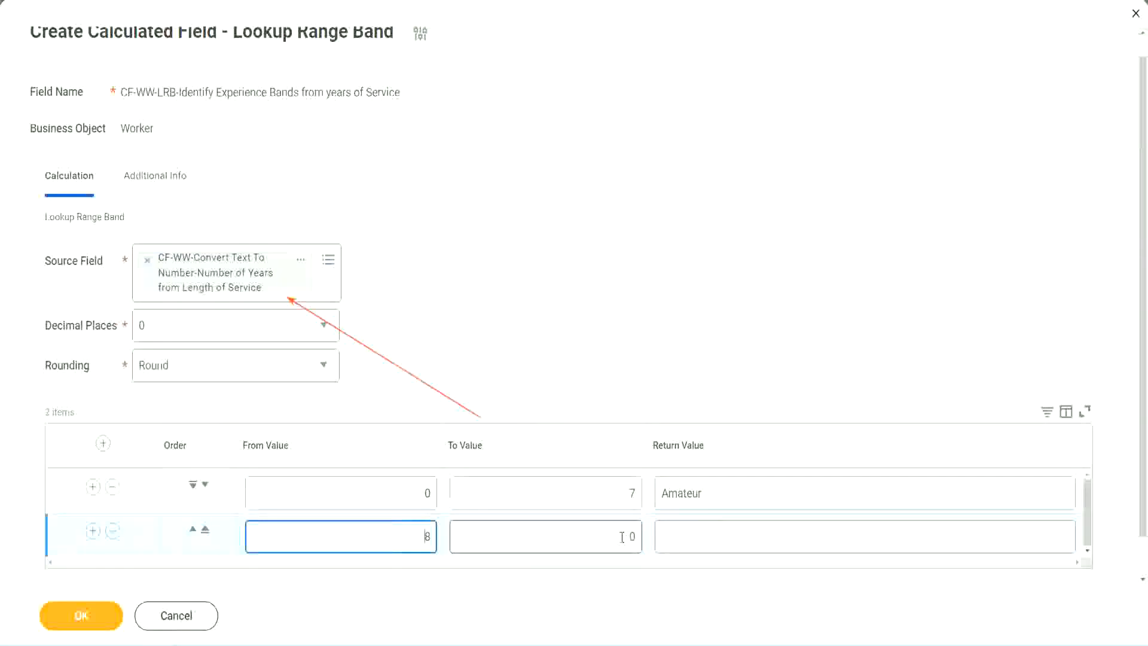
{"action": "left_click", "coordinate": [622, 537]}
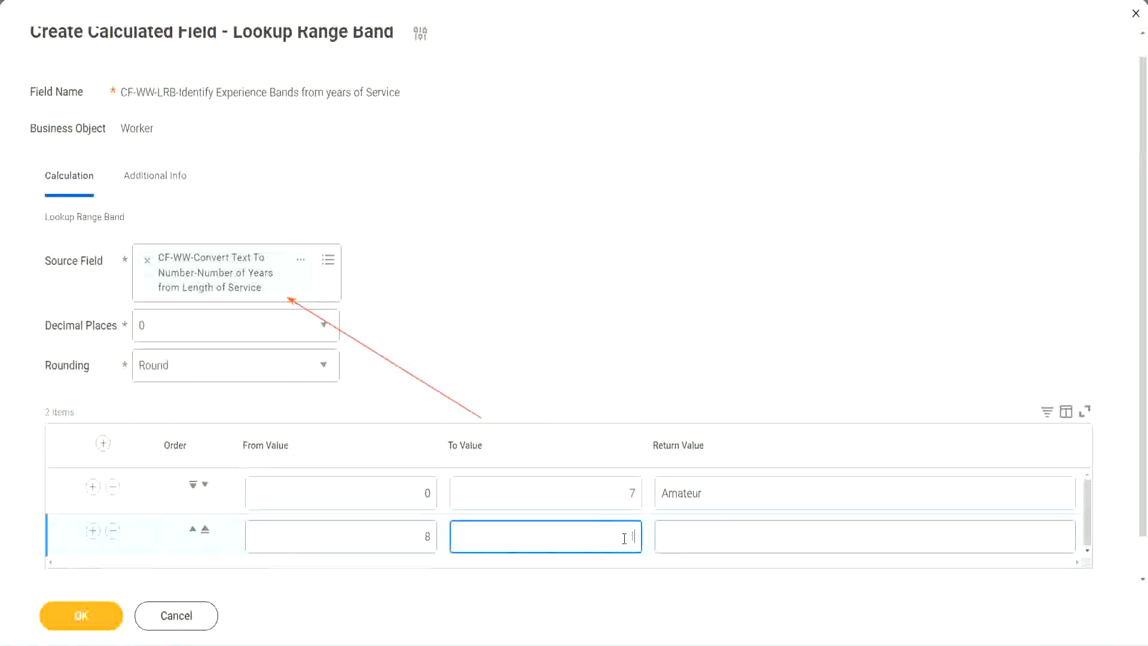
{"action": "type", "text": "15"}
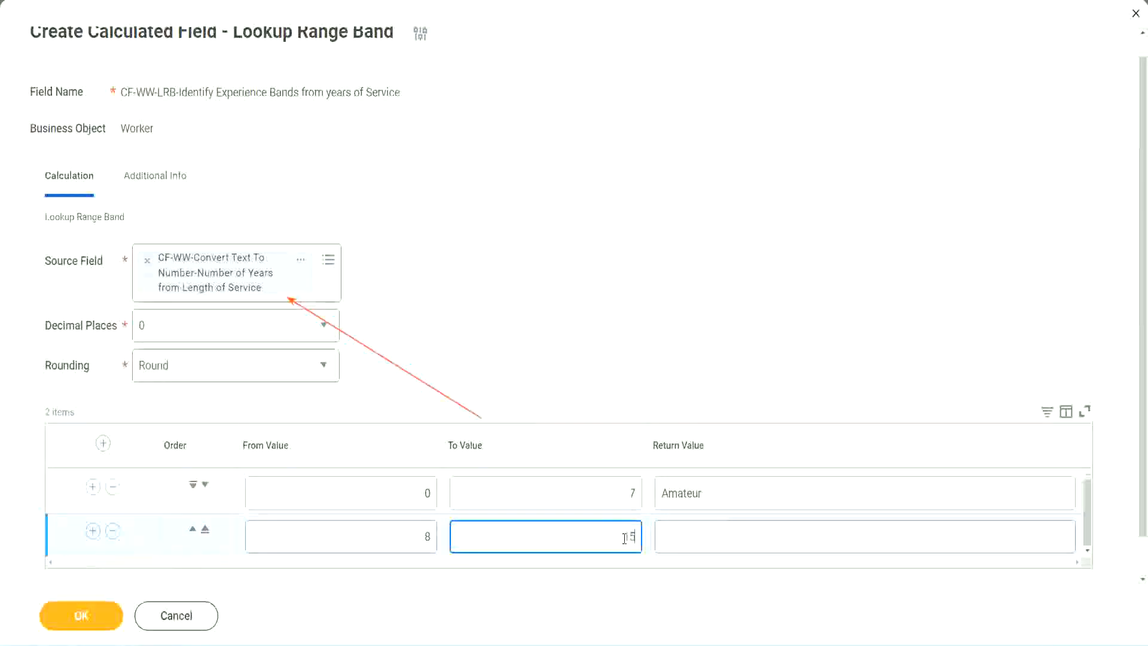
{"action": "left_click", "coordinate": [709, 533]}
{"action": "type", "text": "Ex"}
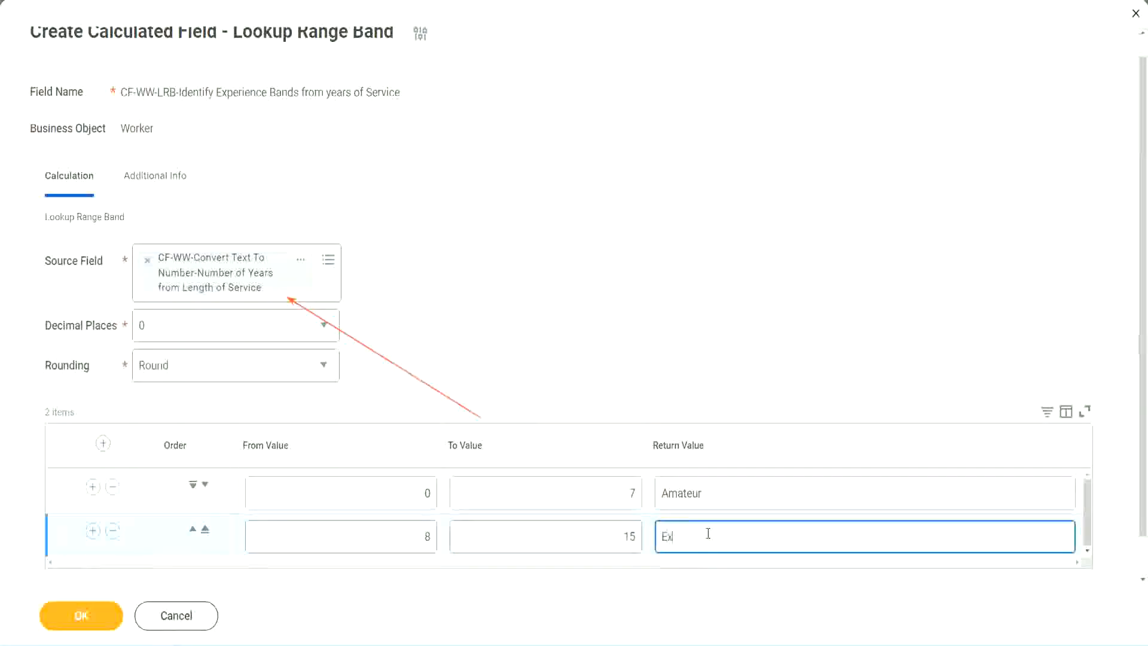
{"action": "type", "text": "perienced"}
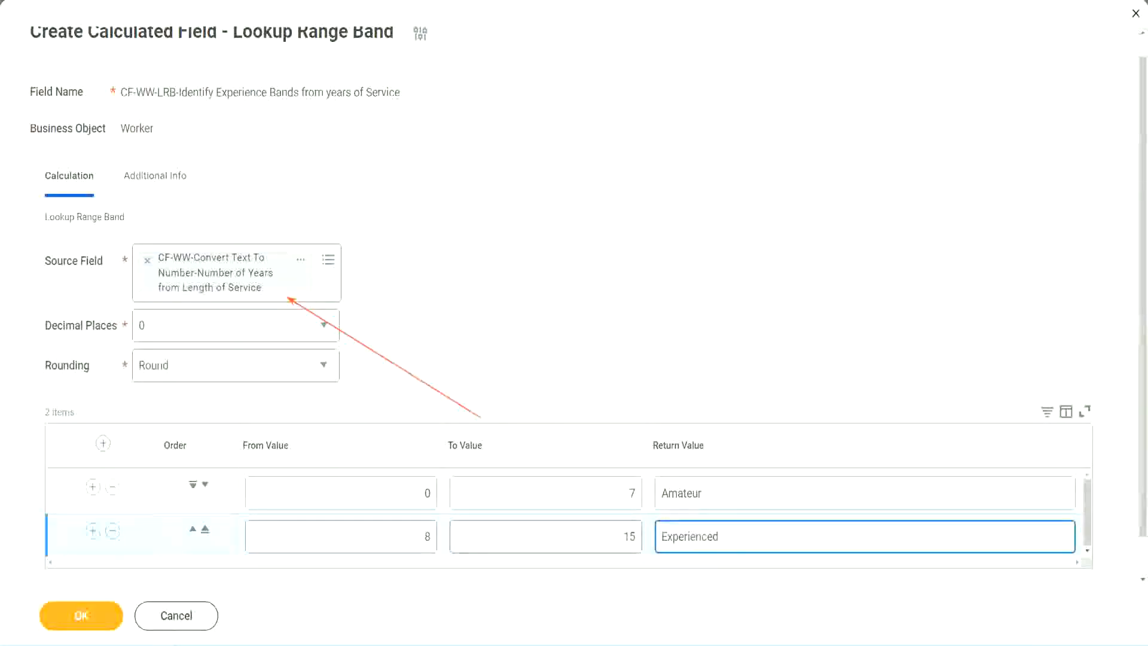
Add a third range row from 16 to 30 with the return value "Senior".
{"action": "left_click", "coordinate": [93, 531]}
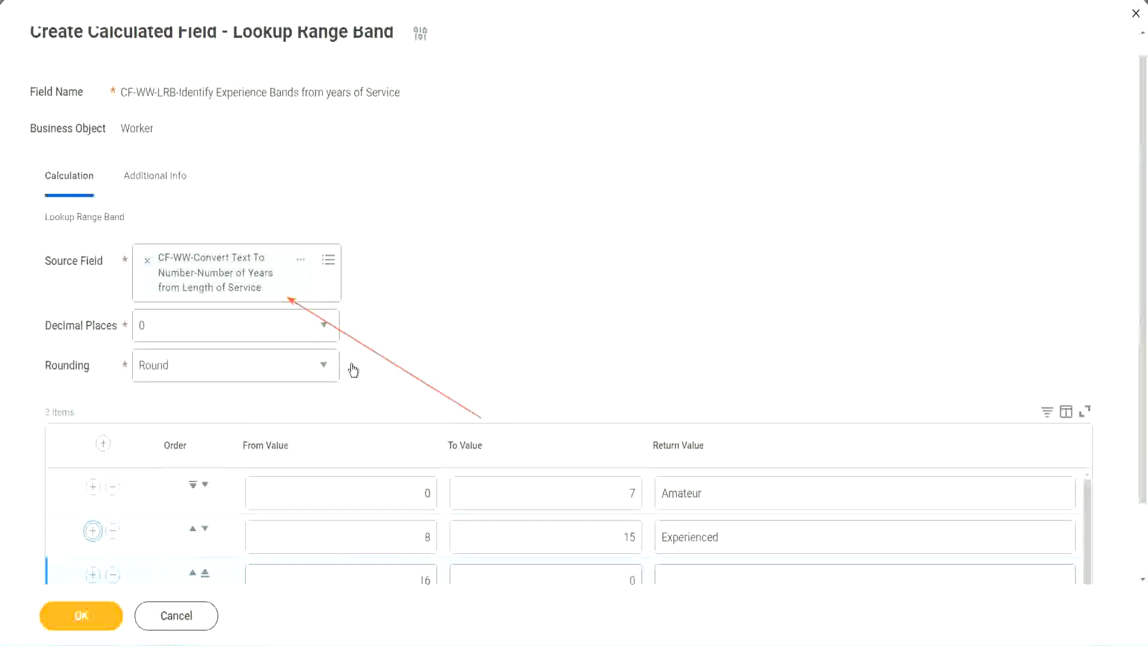
{"action": "scroll", "coordinate": [418, 364], "scroll_direction": "down", "scroll_amount": 2}
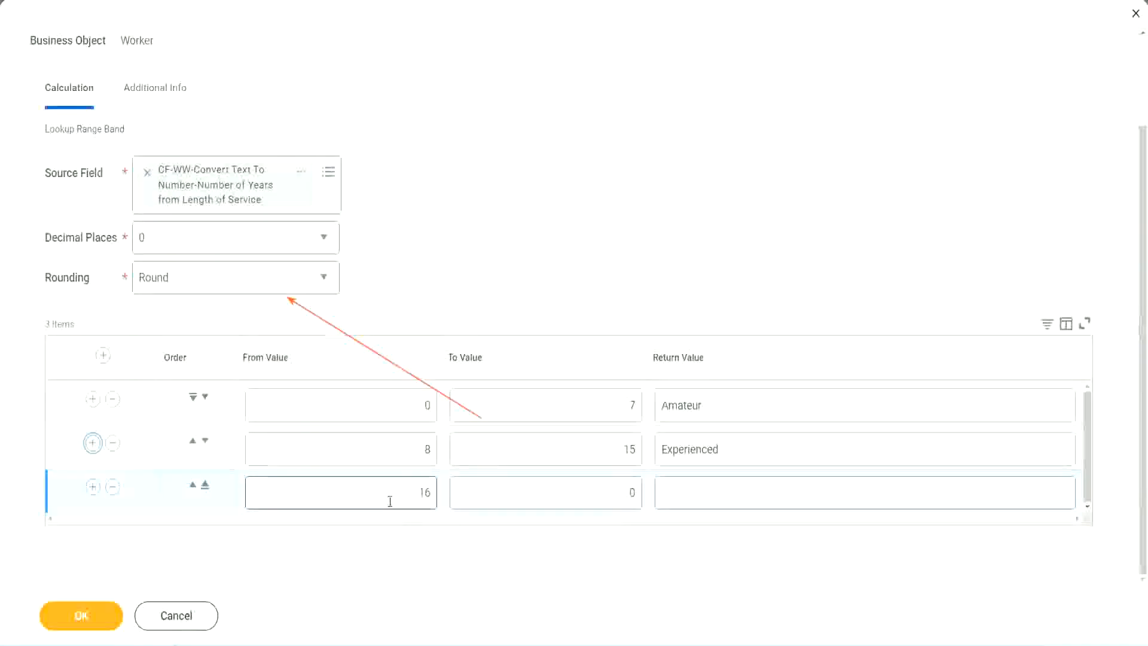
{"action": "left_click", "coordinate": [577, 494]}
{"action": "left_click", "coordinate": [608, 490]}
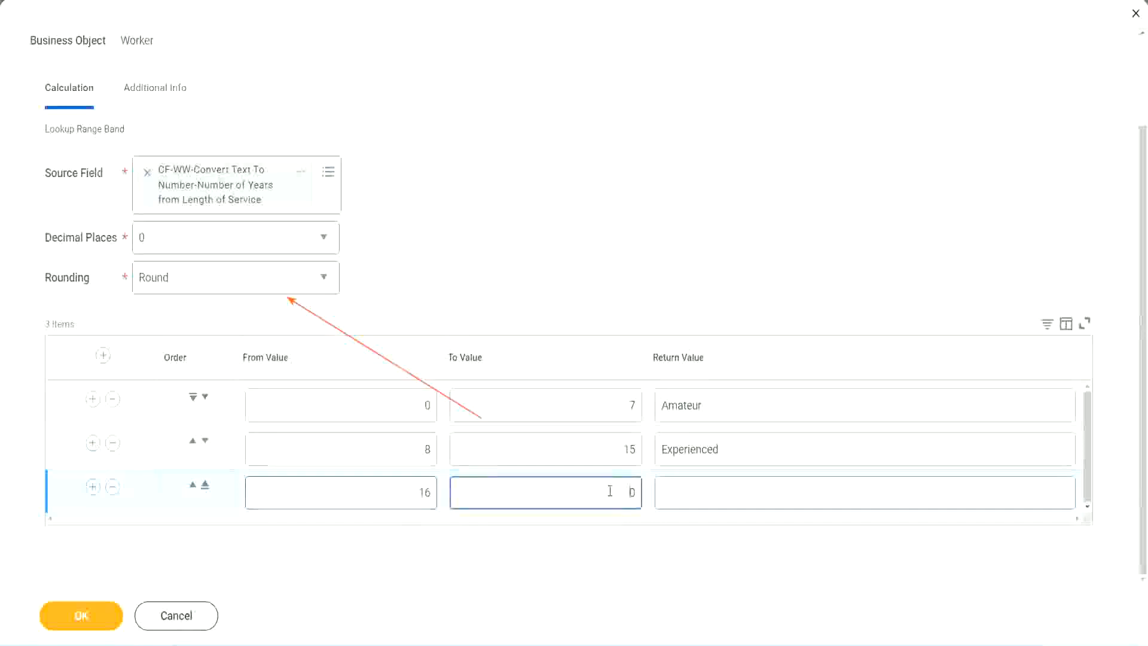
{"action": "type", "text": "3"}
{"action": "key", "text": "Tab"}
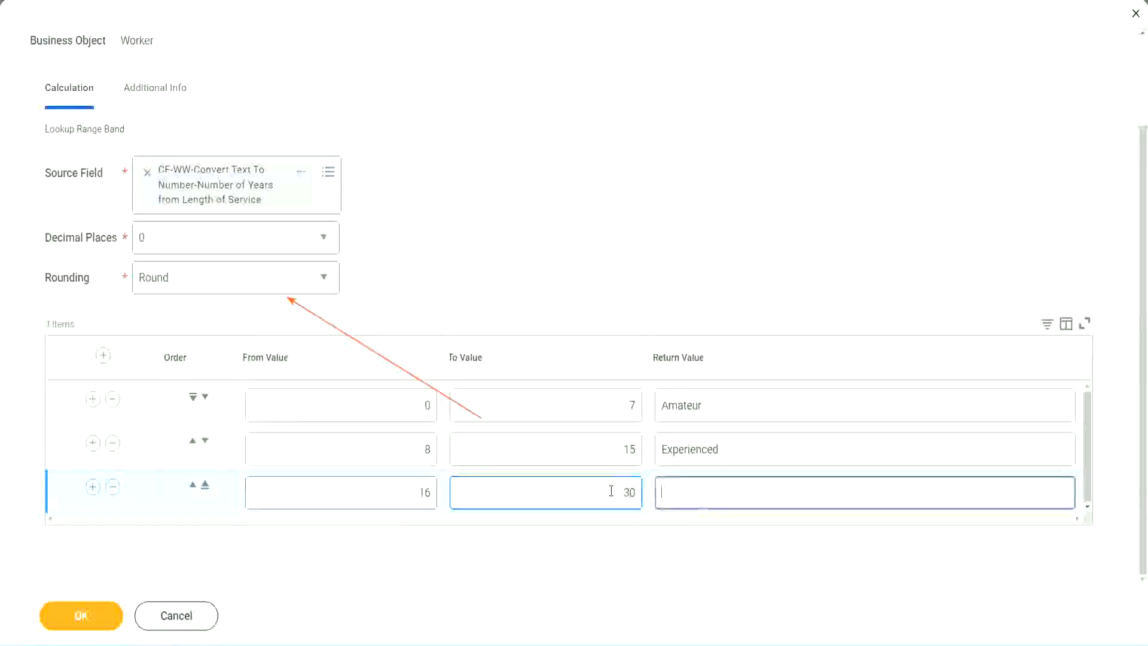
{"action": "type", "text": "L"}
{"action": "key", "text": "BackSpace"}
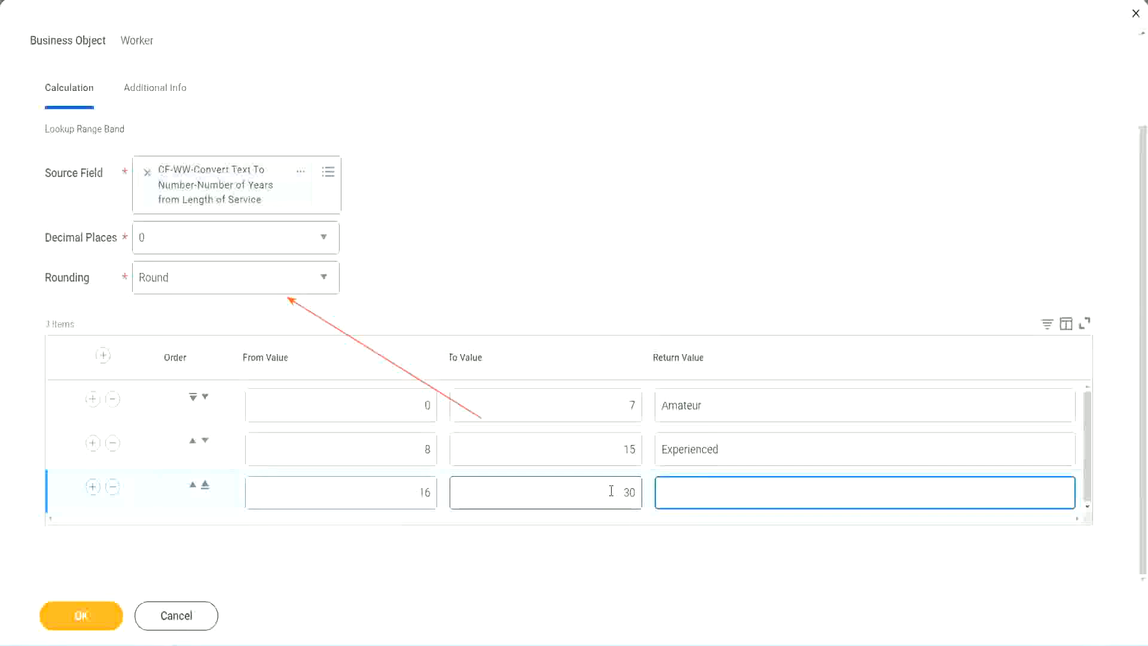
{"action": "type", "text": "Senior"}
Add a fourth range row from 31 to 1000 with the return value "Legend".
{"action": "left_click", "coordinate": [93, 486]}
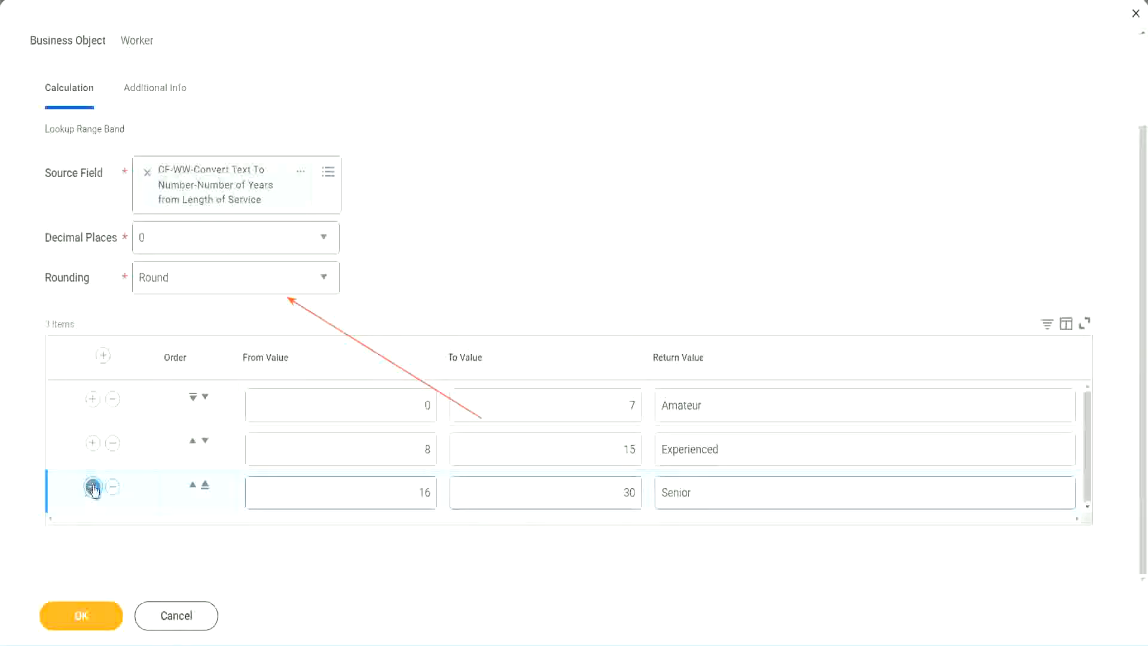
{"action": "scroll", "coordinate": [227, 455], "scroll_direction": "down", "scroll_amount": 1}
{"action": "left_click", "coordinate": [378, 487]}
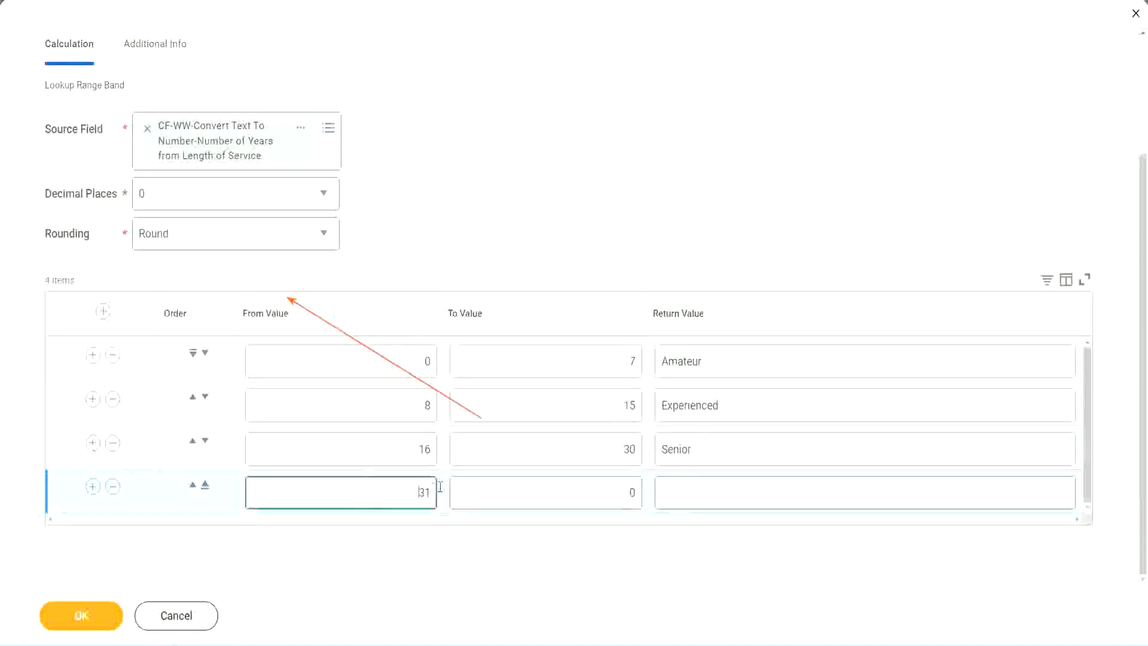
{"action": "double_click", "coordinate": [387, 484]}
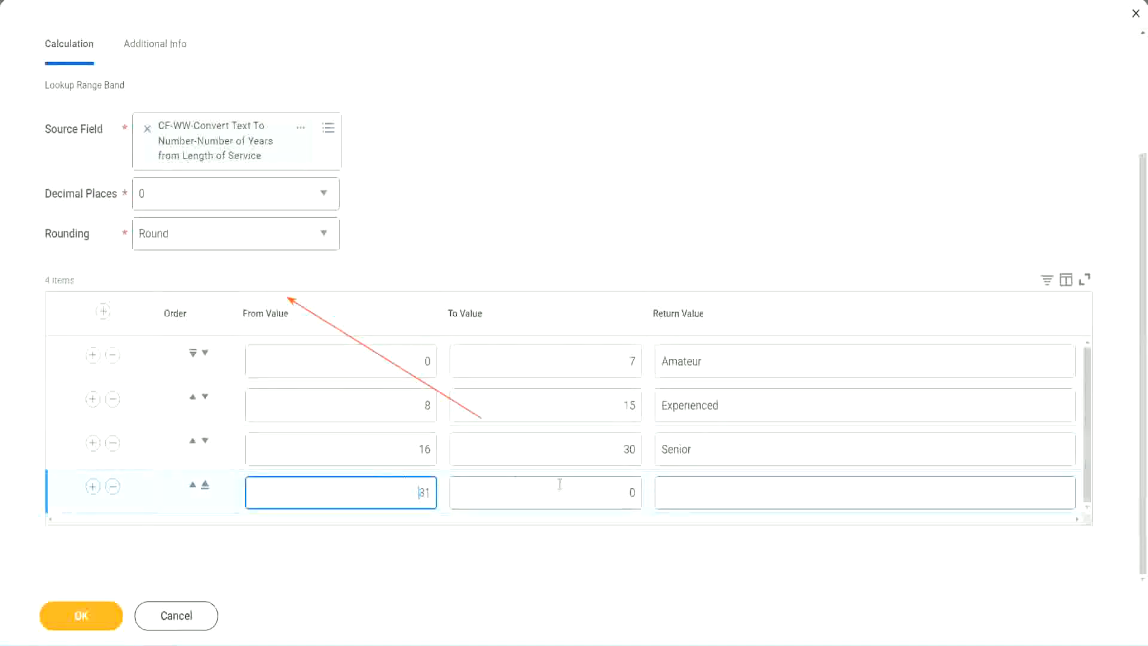
{"action": "left_click", "coordinate": [619, 493]}
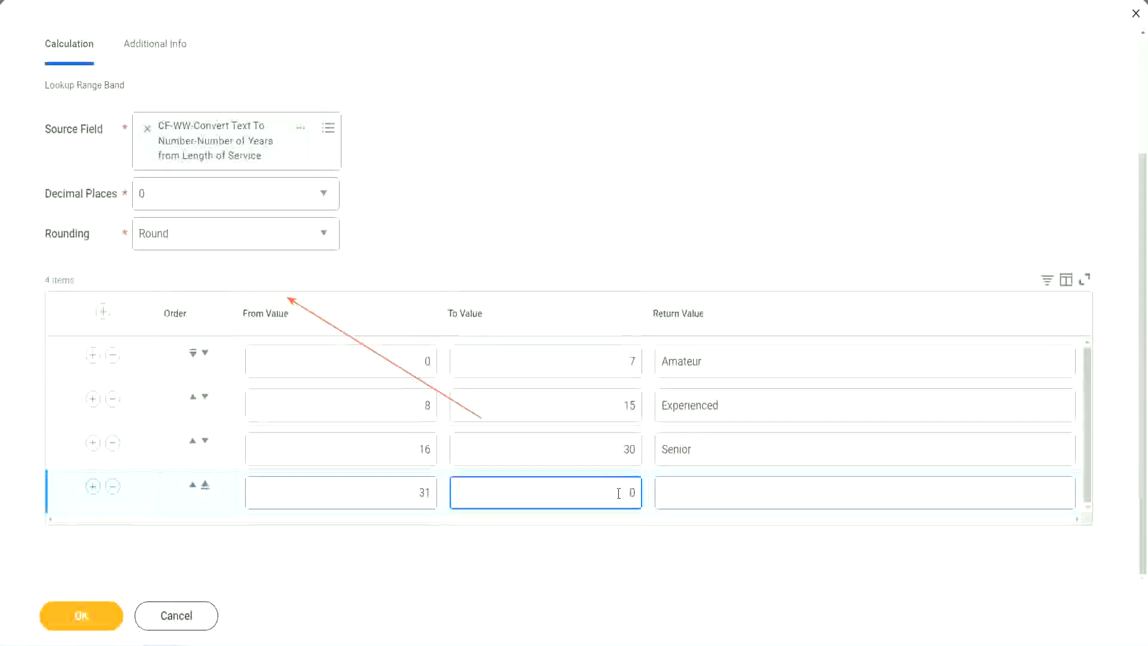
{"action": "type", "text": "1000"}
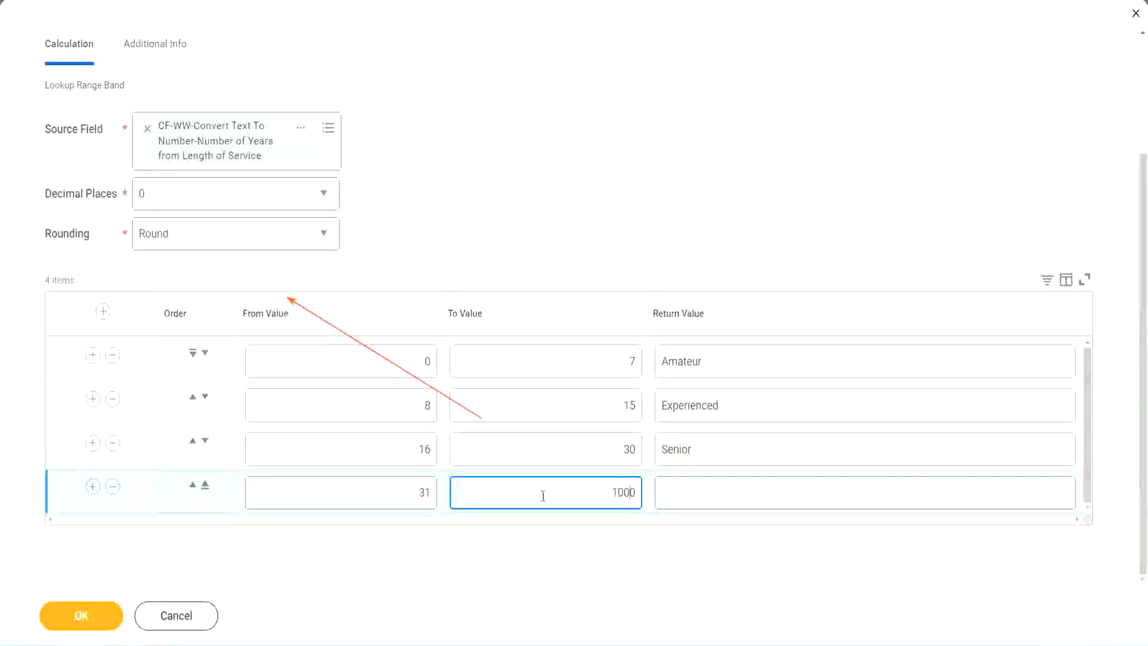
{"action": "left_click_drag", "start_coordinate": [598, 482], "coordinate": [654, 491]}
{"action": "left_click_drag", "start_coordinate": [607, 489], "coordinate": [644, 489]}
{"action": "left_click", "coordinate": [717, 493]}
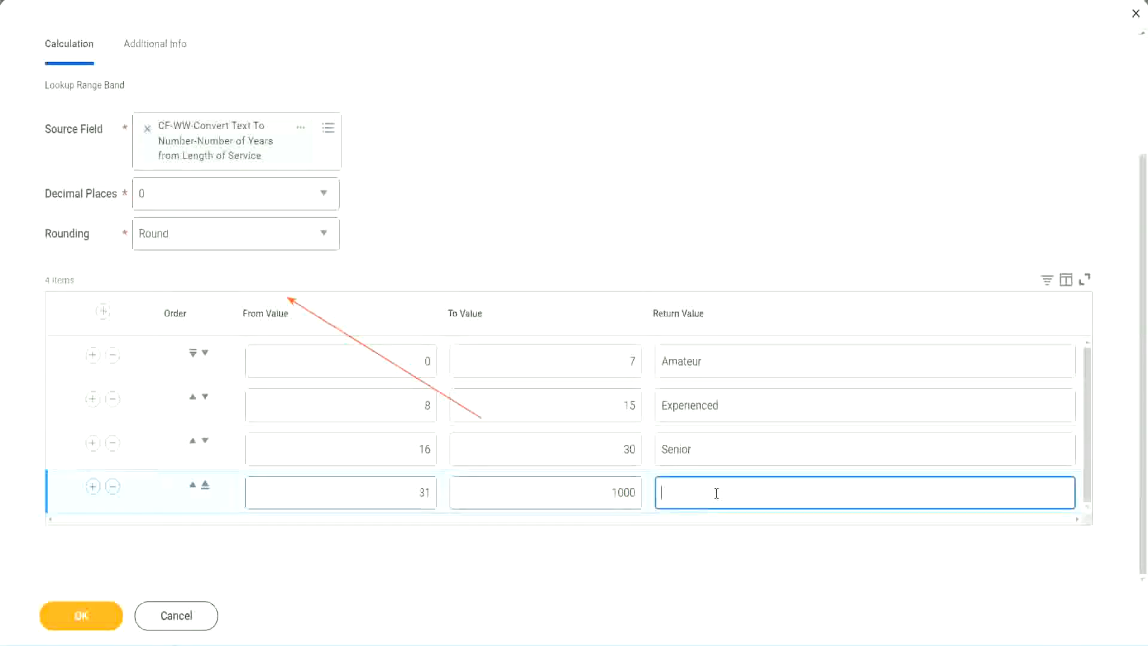
{"action": "type", "text": "Legend"}
{"action": "left_click", "coordinate": [535, 197]}
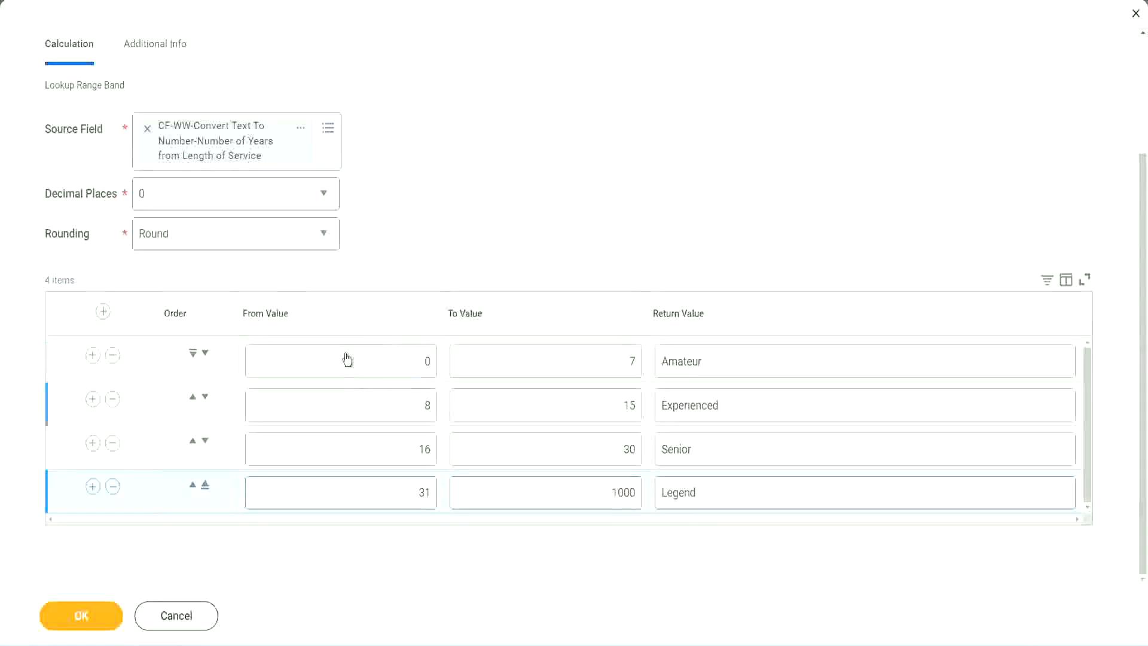
Review the from, to and return values of the four experience bands.
{"action": "left_click", "coordinate": [746, 361]}
{"action": "left_click", "coordinate": [743, 406]}
{"action": "left_click", "coordinate": [725, 459]}
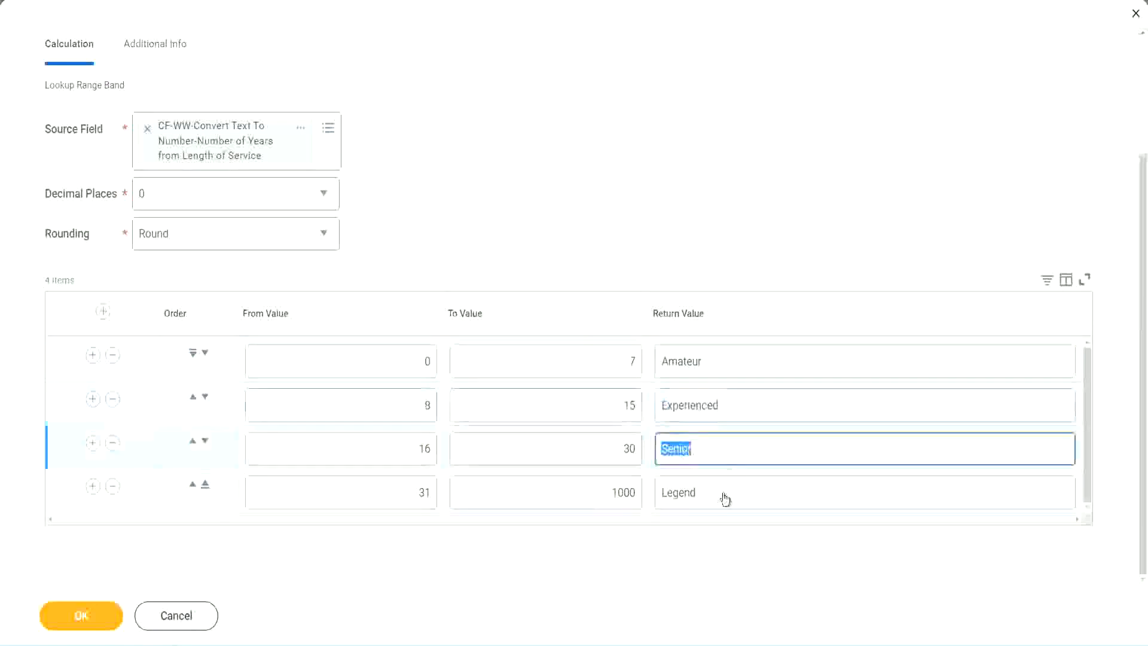
{"action": "left_click", "coordinate": [725, 494]}
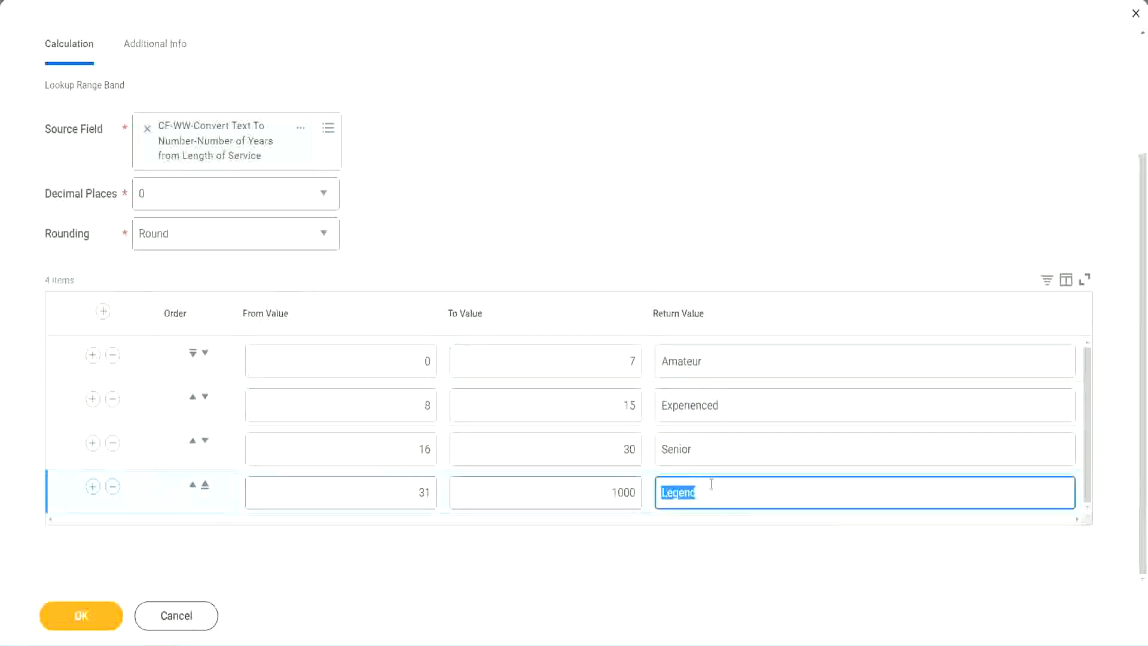
{"action": "left_click", "coordinate": [365, 366]}
{"action": "left_click", "coordinate": [587, 358]}
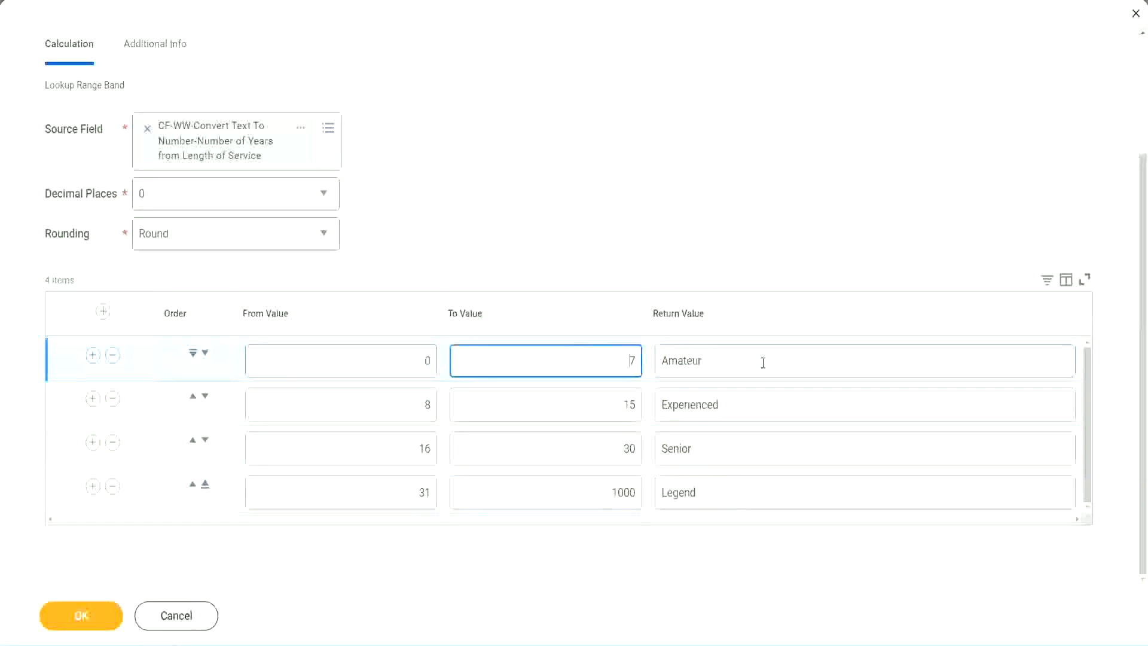
{"action": "left_click", "coordinate": [759, 361]}
{"action": "left_click", "coordinate": [745, 404]}
{"action": "left_click", "coordinate": [728, 452]}
{"action": "left_click", "coordinate": [721, 493]}
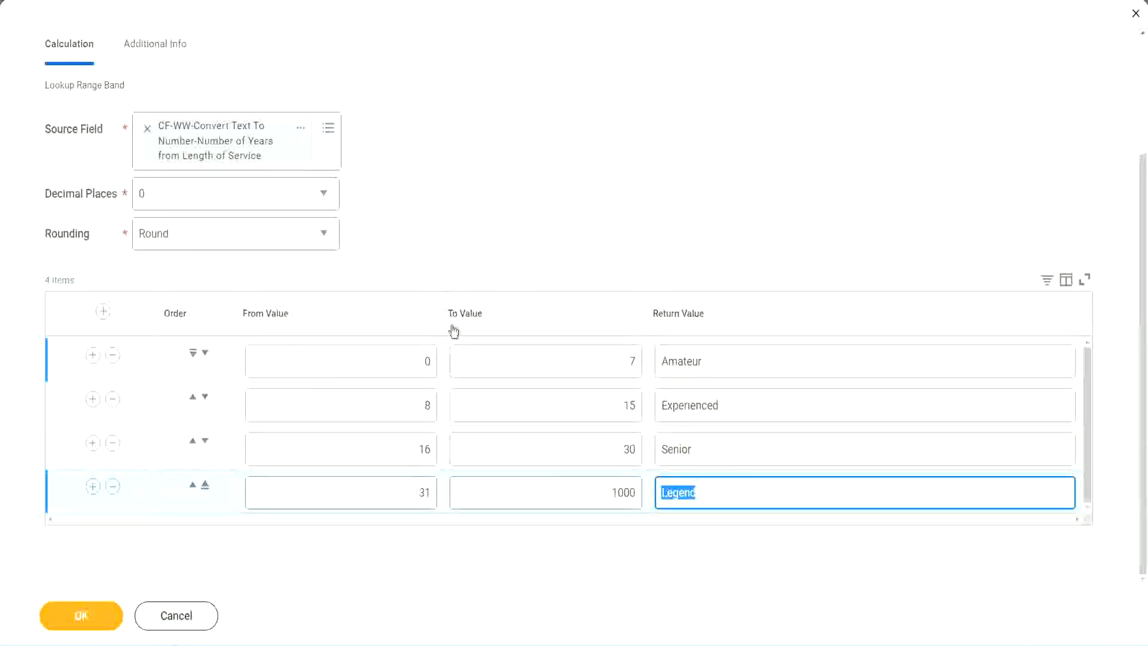
{"action": "left_click", "coordinate": [532, 251]}
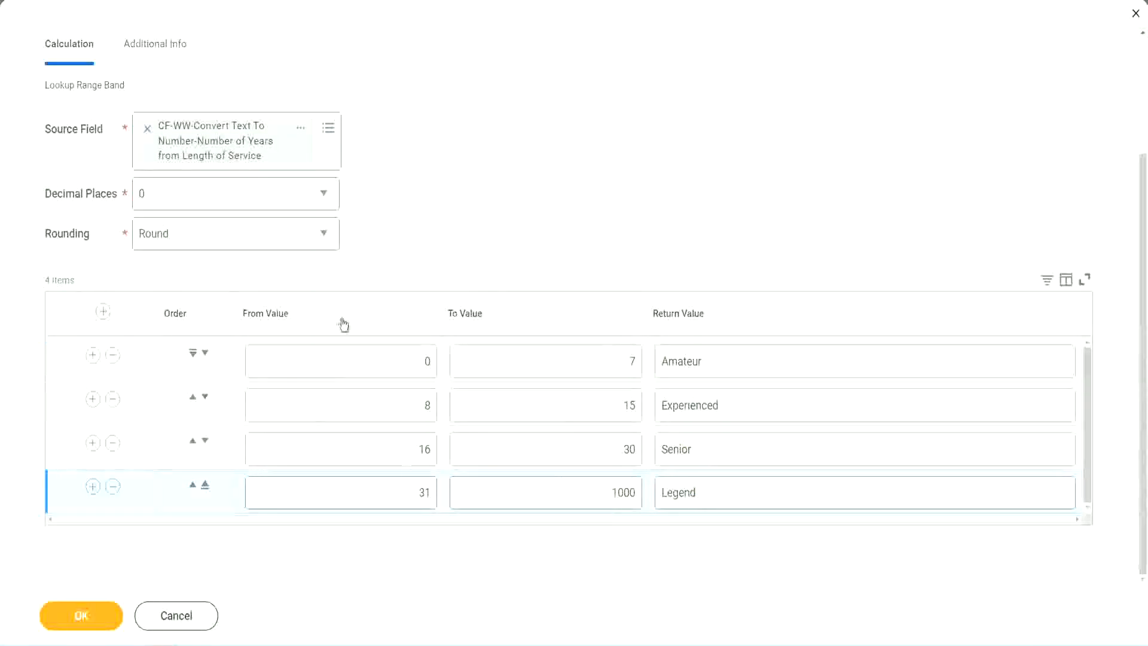
Save the Lookup Range Band calculated field and copy its name from the save confirmation.
{"action": "left_click", "coordinate": [80, 614]}
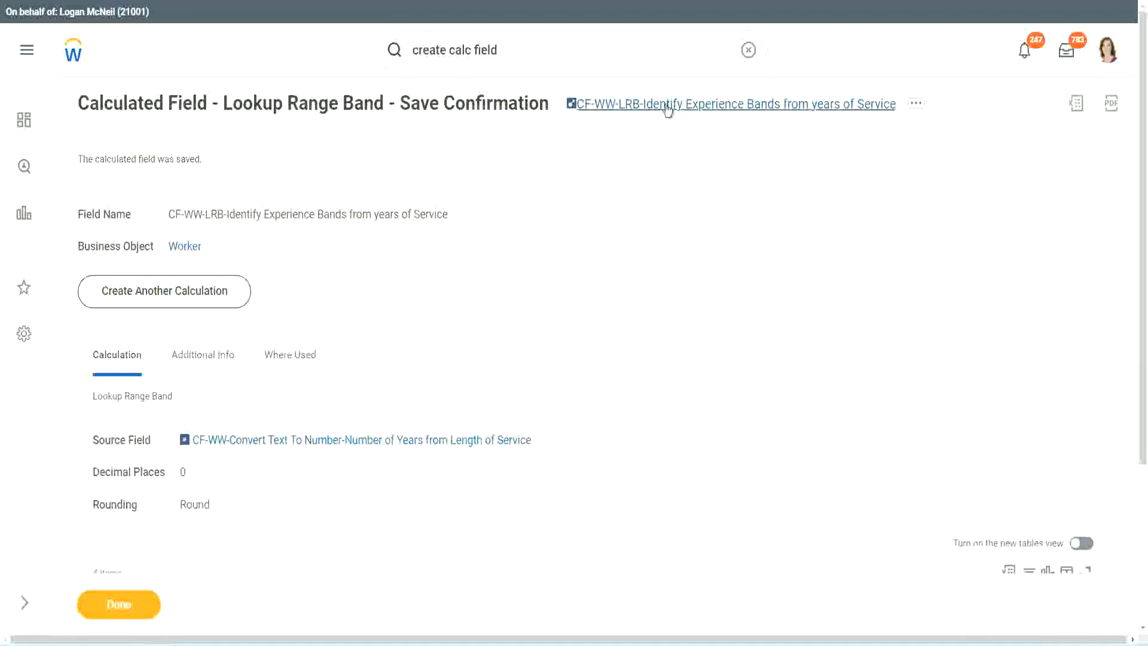
{"action": "right_click", "coordinate": [665, 113]}
{"action": "left_click", "coordinate": [681, 173]}
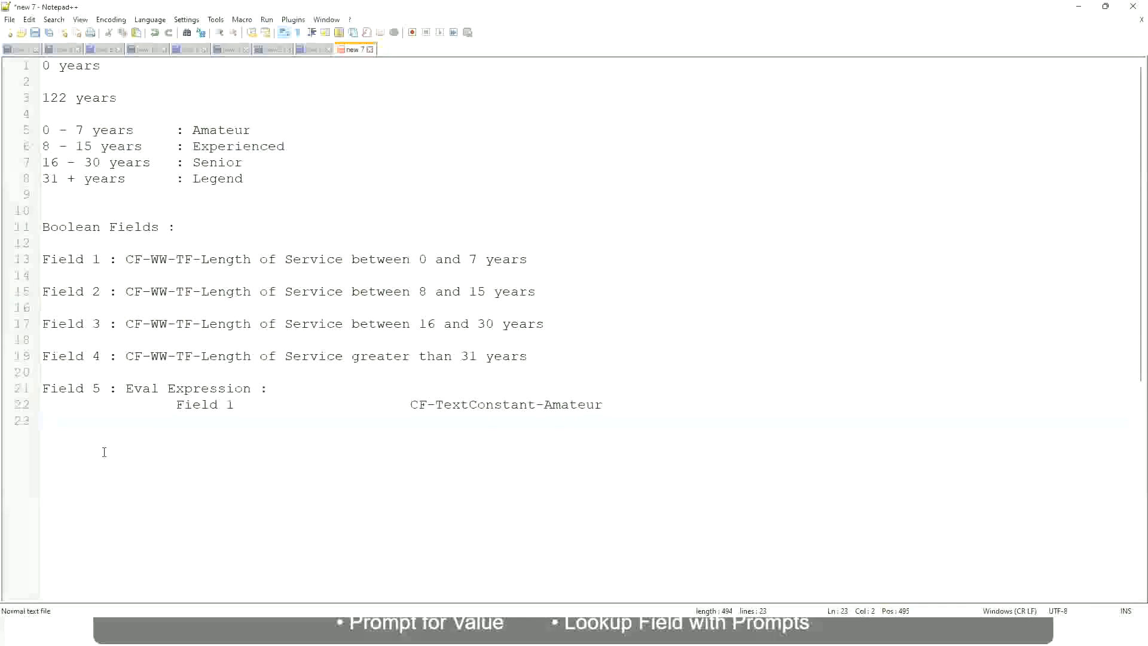
In the Notepad++ notes, write "10,000 USD" on a new line a few lines below the Field 5 entry.
{"action": "key", "text": "Return"}
{"action": "key", "text": "Return"}
{"action": "key", "text": "Return"}
{"action": "key", "text": "Left"}
{"action": "type", "text": "10,000 USD"}
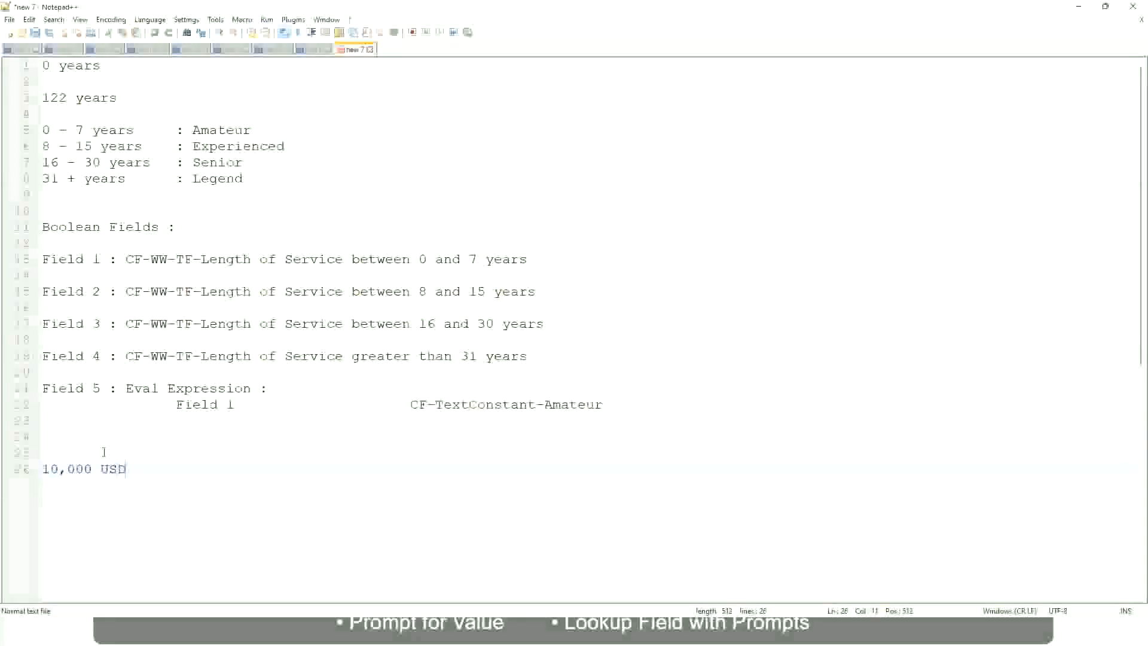
Add "1,000,000 USD" on the same line, spaced apart from the 10,000 USD amount.
{"action": "key", "text": "Tab"}
{"action": "key", "text": "Tab"}
{"action": "key", "text": "Tab"}
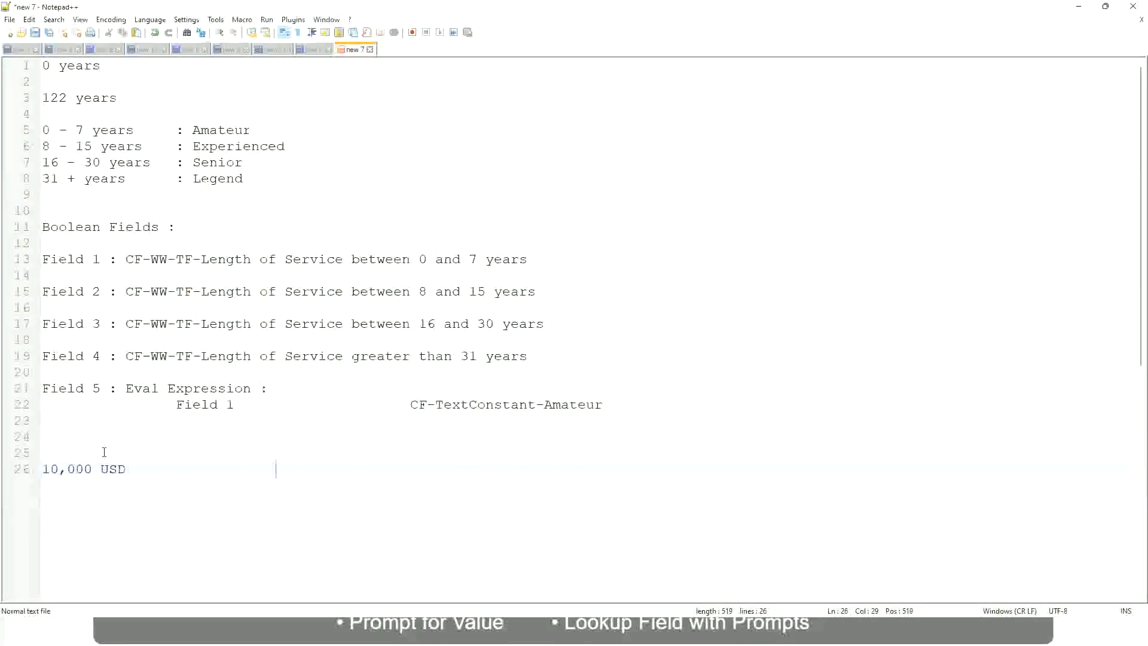
{"action": "type", "text": "1,000,000"}
{"action": "key", "text": "Left"}
{"action": "key", "text": "Left"}
{"action": "key", "text": "Left"}
{"action": "key", "text": "Left"}
{"action": "key", "text": "Left"}
{"action": "key", "text": "Right"}
{"action": "key", "text": "Right"}
{"action": "key", "text": "Right"}
{"action": "key", "text": "Right"}
{"action": "key", "text": "Right"}
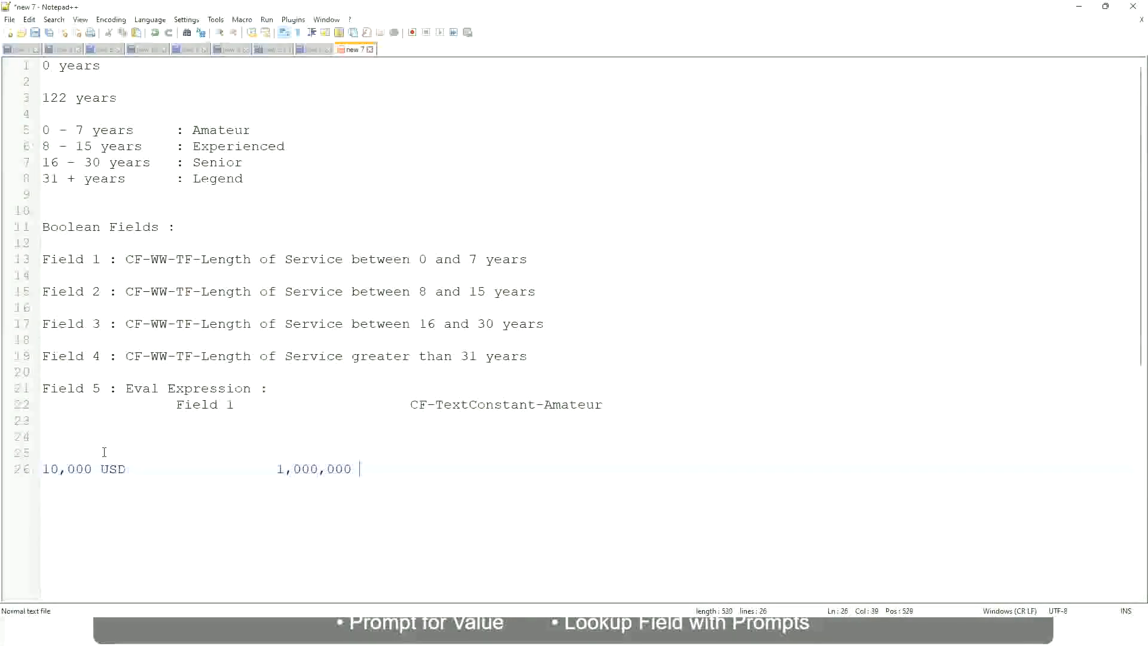
{"action": "type", "text": "USD"}
Below the USD amounts, leave a blank line and write the salary band "10 - 50,000 : Low".
{"action": "key", "text": "Return"}
{"action": "key", "text": "Return"}
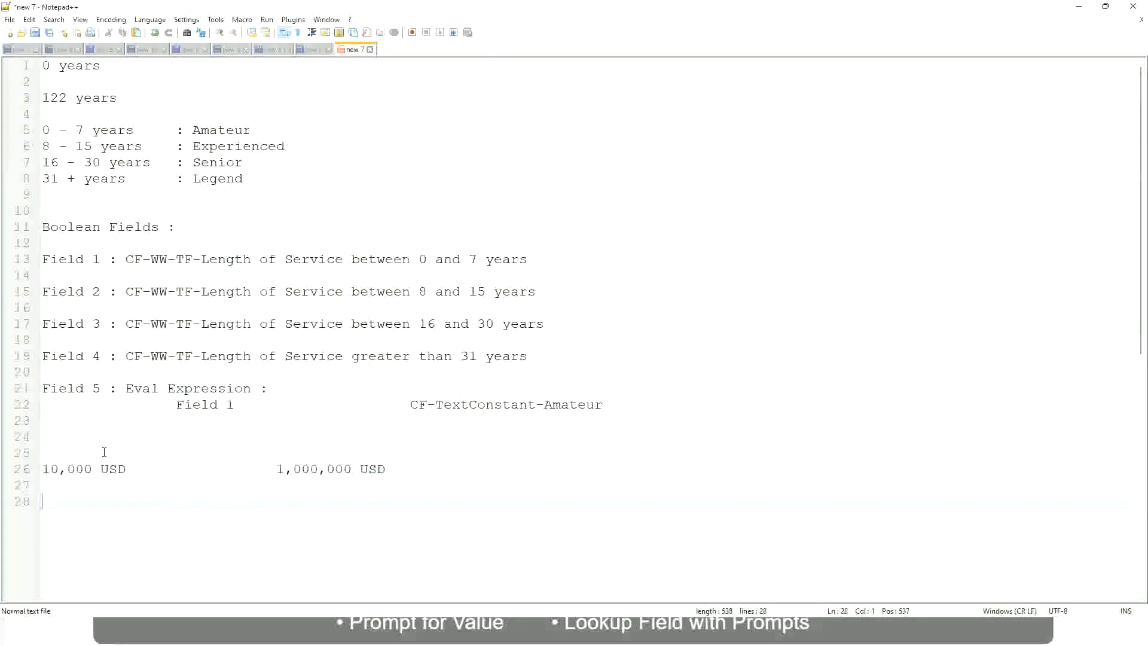
{"action": "type", "text": "10 - 50,000"}
{"action": "key", "text": "Tab"}
{"action": "key", "text": "Tab"}
{"action": "key", "text": "Tab"}
{"action": "key", "text": "Tab"}
{"action": "type", "text": ": Low"}
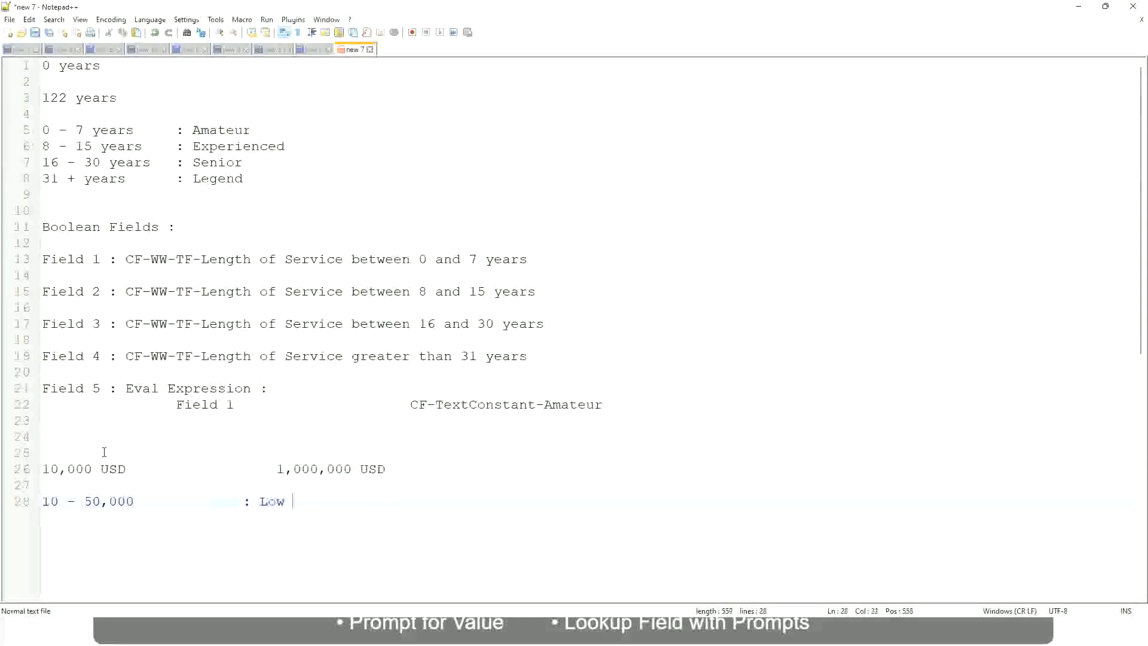
On the line directly below the Low band, write the salary band "50,001 - 150,000 : Medium" with its label aligned.
{"action": "key", "text": "Return"}
{"action": "key", "text": "Return"}
{"action": "key", "text": "Up"}
{"action": "type", "text": "50,001 "}
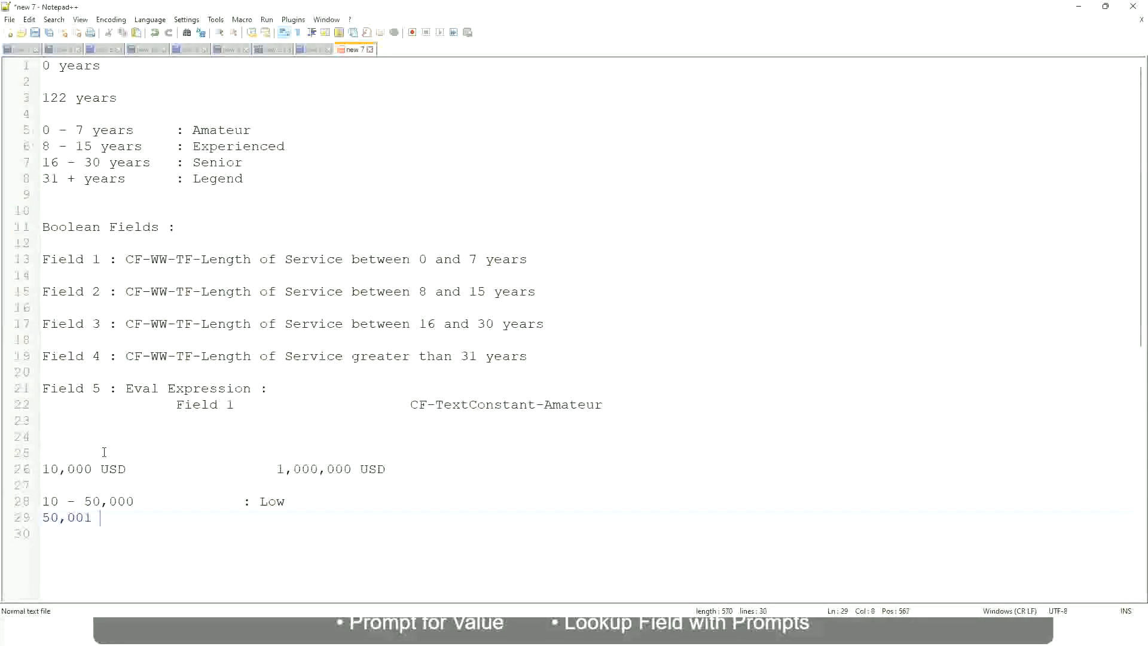
{"action": "type", "text": "- 150,000"}
{"action": "key", "text": "Tab"}
{"action": "key", "text": "Tab"}
{"action": "type", "text": ": Med"}
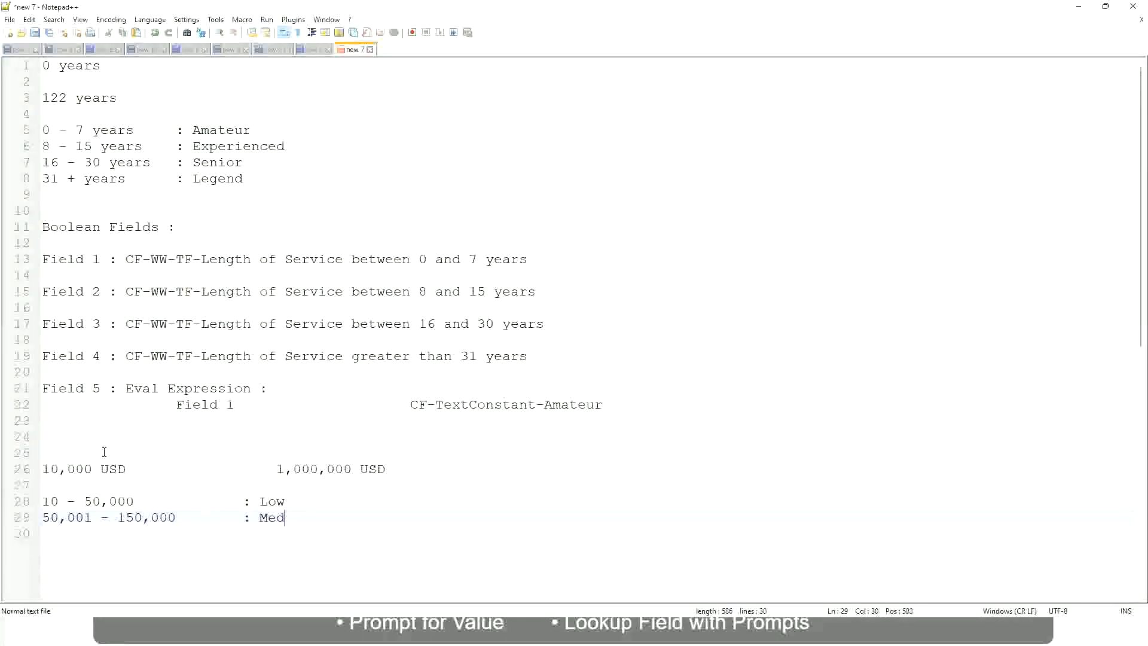
{"action": "type", "text": "ium"}
Add the salary band "> 150,000 : High" on the next line, aligning its label with the other bands.
{"action": "key", "text": "Return"}
{"action": "type", "text": "> "}
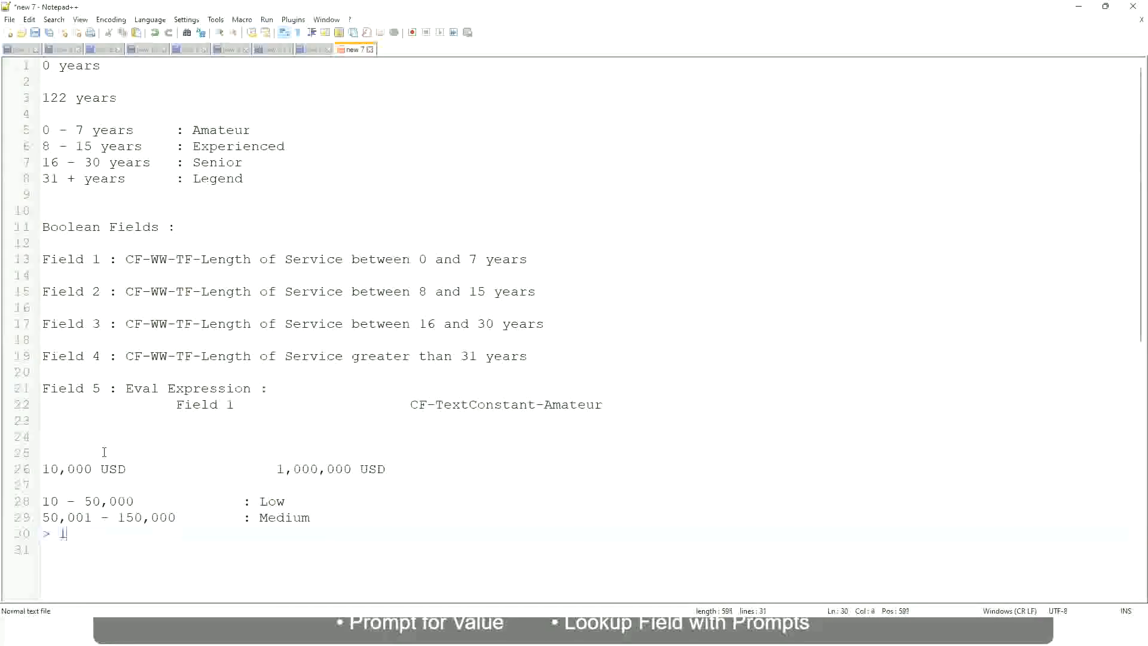
{"action": "type", "text": "150,000"}
{"action": "key", "text": "Tab"}
{"action": "key", "text": "Tab"}
{"action": "key", "text": "Tab"}
{"action": "key", "text": "Tab"}
{"action": "type", "text": ": High"}
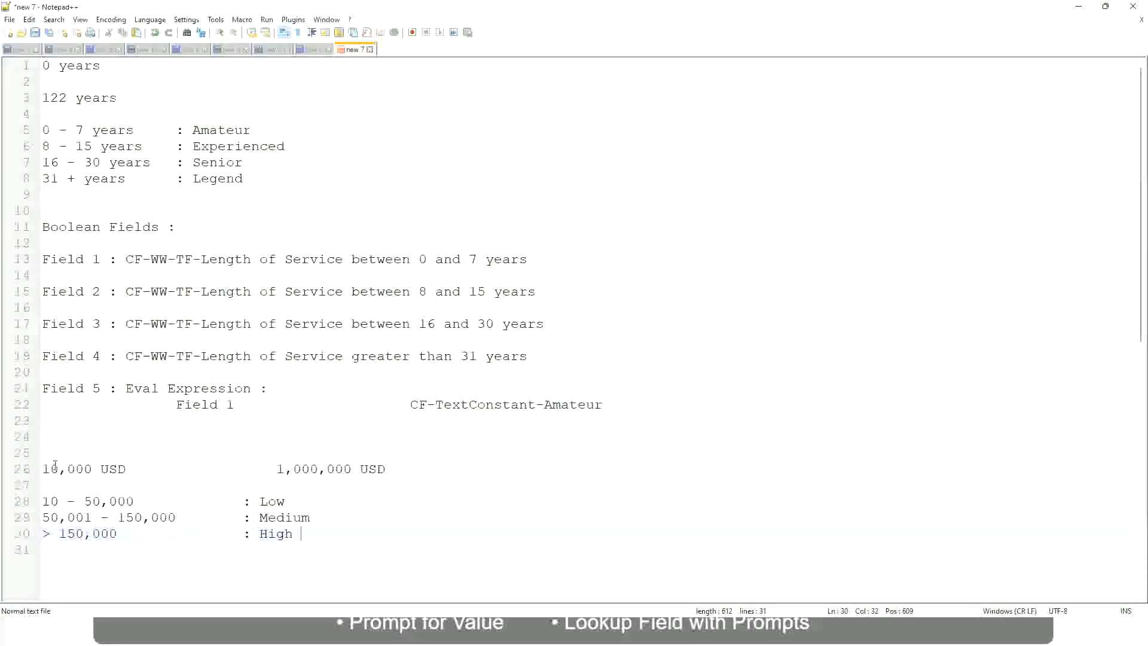
Review how the salary range from 10,000 USD to 1,000,000 USD divides into the Low, Medium and High bands.
{"action": "left_click", "coordinate": [36, 469]}
{"action": "left_click", "coordinate": [36, 468]}
{"action": "left_click", "coordinate": [50, 469]}
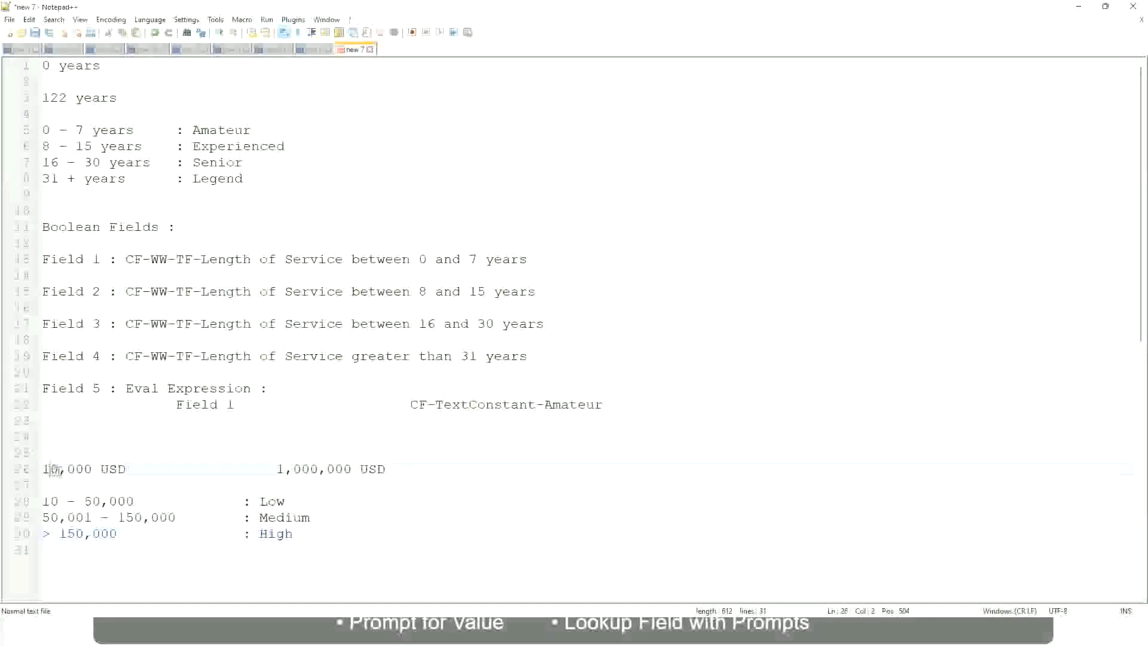
{"action": "double_click", "coordinate": [342, 470]}
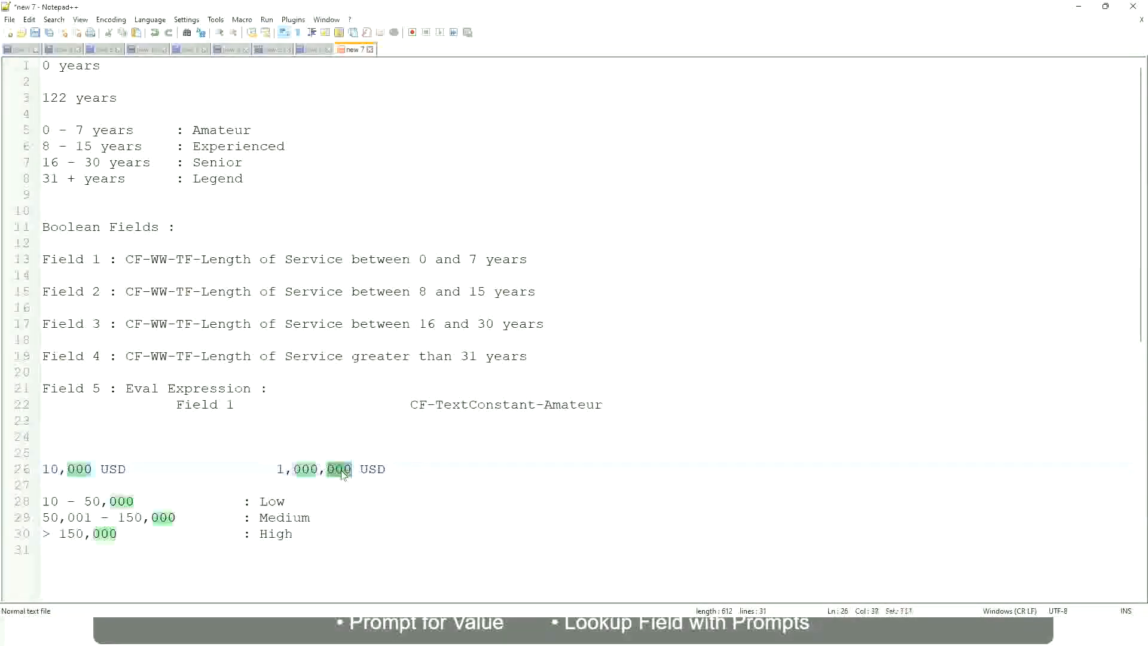
{"action": "left_click", "coordinate": [210, 517]}
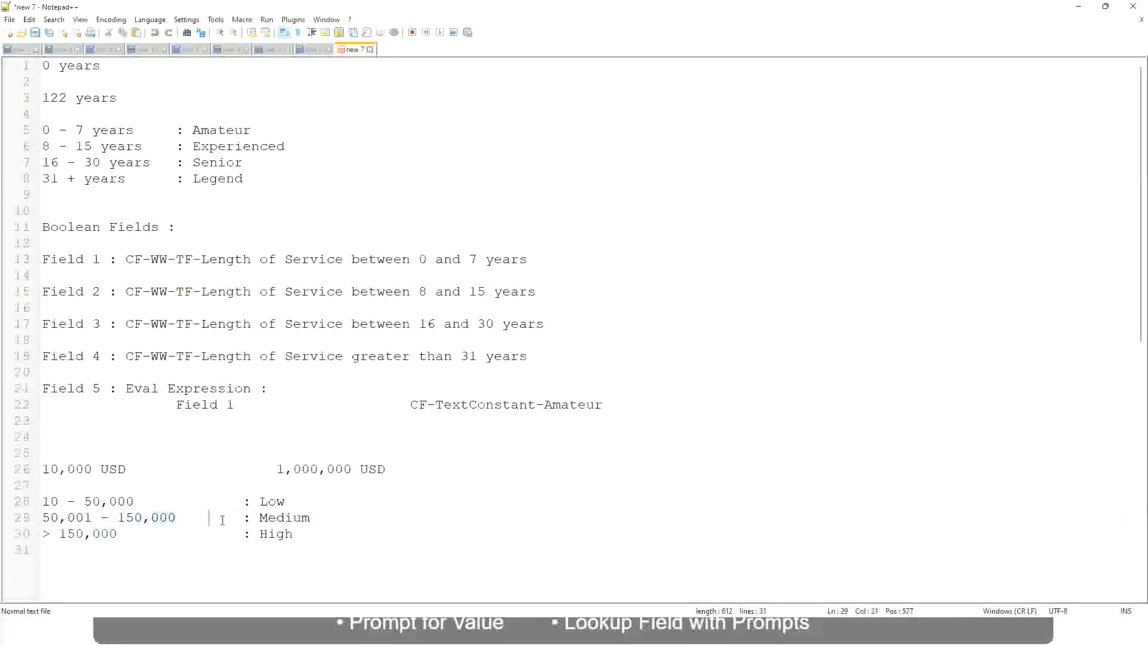
{"action": "left_click", "coordinate": [37, 468]}
{"action": "left_click", "coordinate": [354, 471]}
{"action": "left_click", "coordinate": [276, 502]}
{"action": "left_click", "coordinate": [276, 535]}
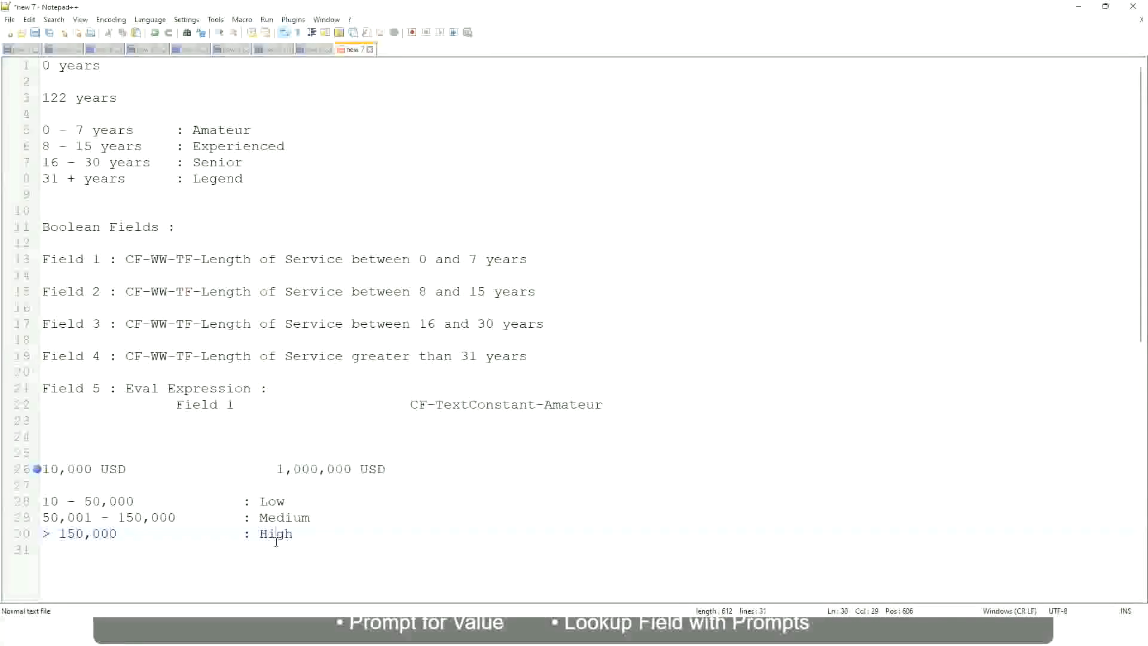
{"action": "left_click", "coordinate": [179, 486]}
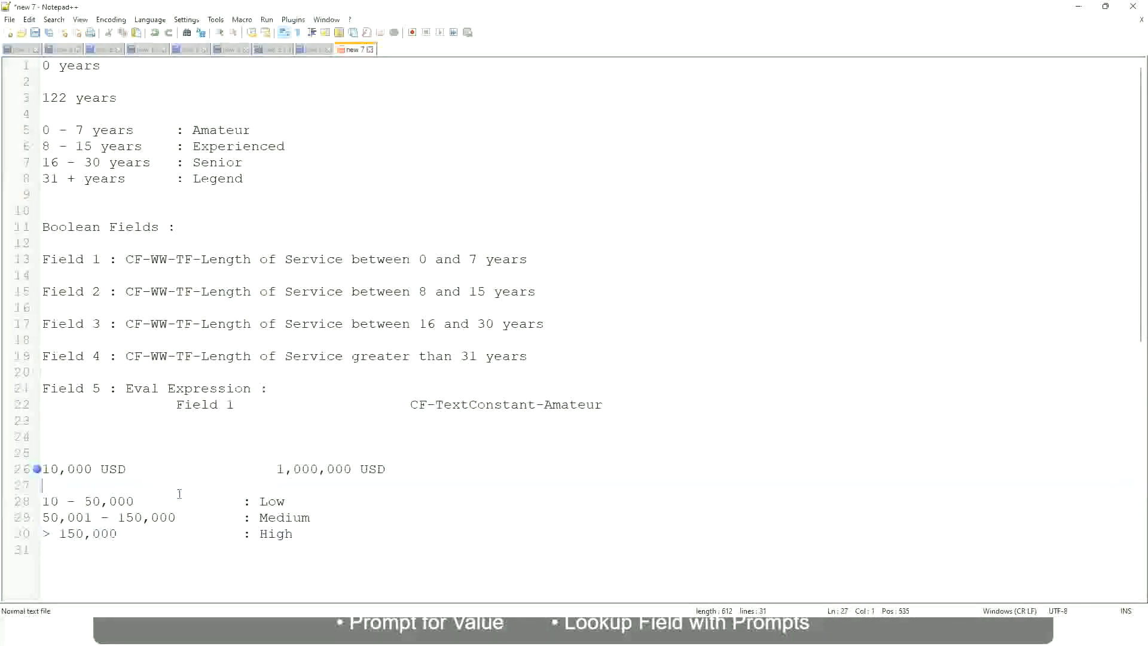
{"action": "left_click", "coordinate": [295, 533]}
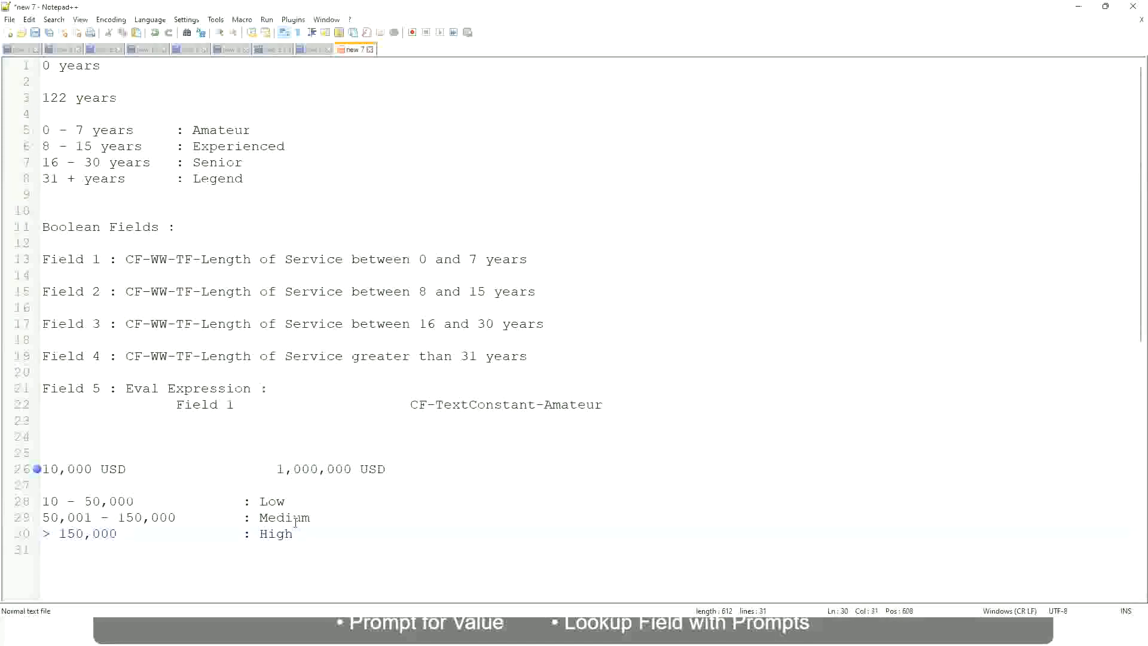